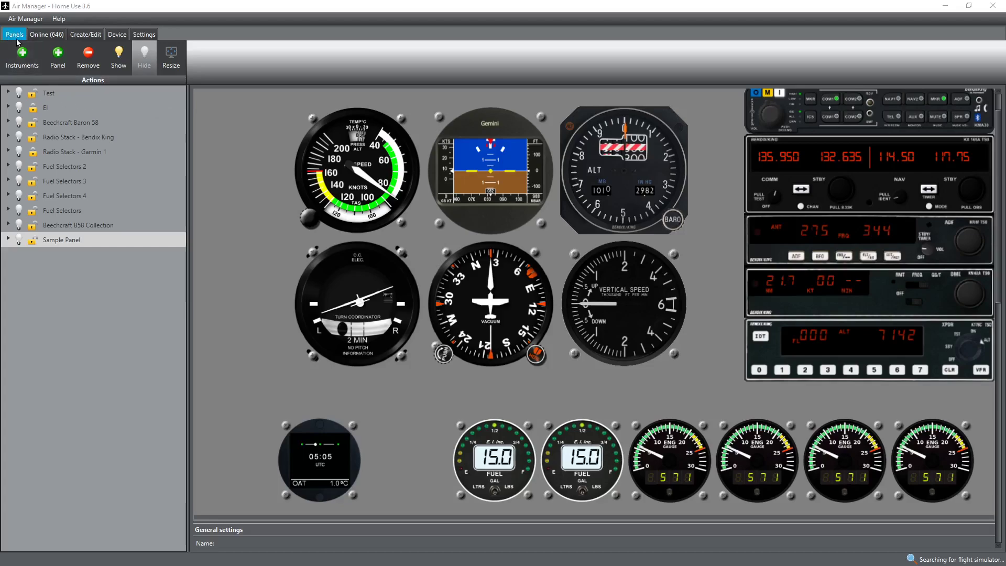
Compare the editor's lists of instruments and panels, and return to the overview of configured panels.
{"action": "left_click", "coordinate": [84, 34]}
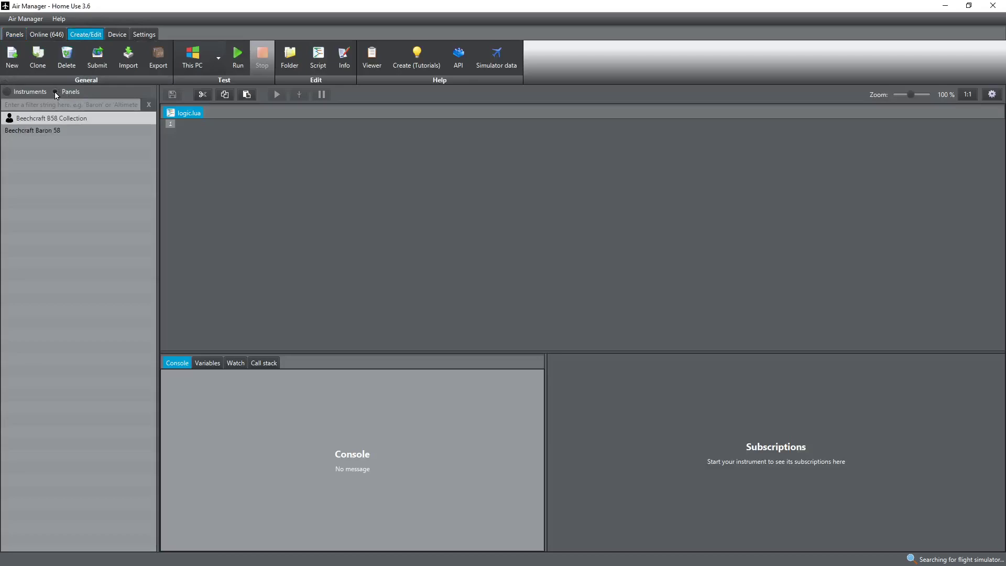
{"action": "left_click", "coordinate": [6, 91]}
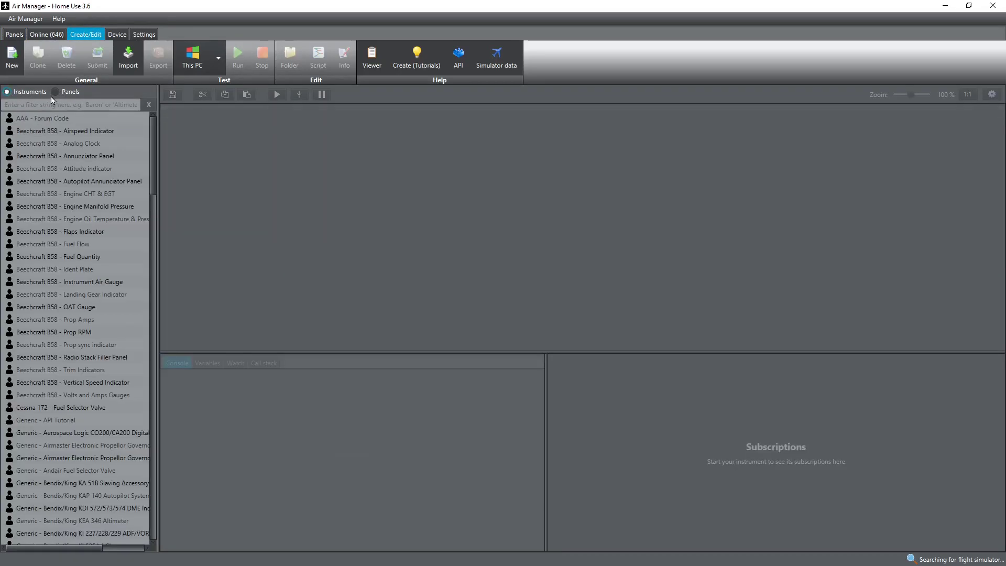
{"action": "left_click", "coordinate": [55, 92]}
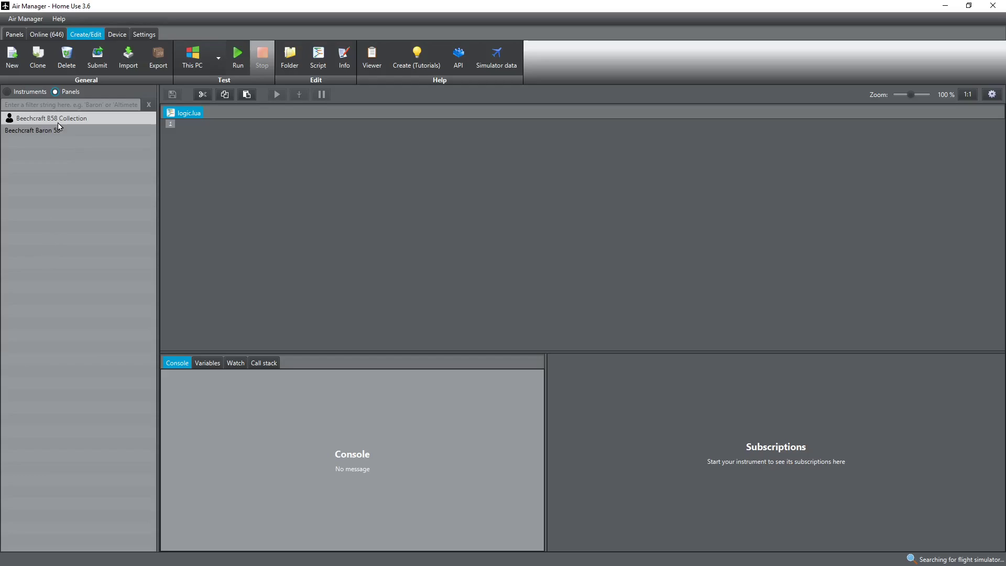
{"action": "left_click", "coordinate": [15, 34]}
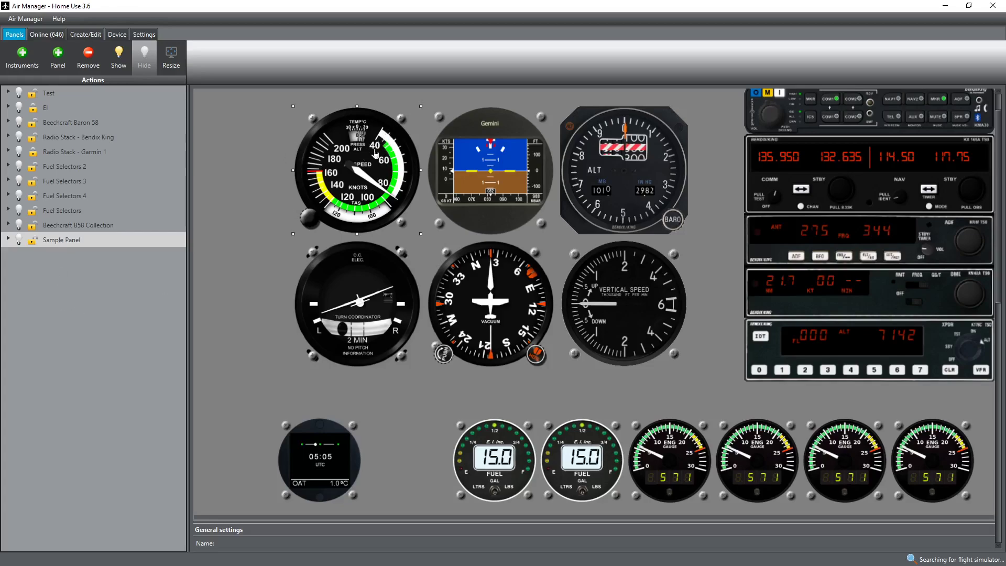
Examine which instruments make up Sample Panel and how they are arranged.
{"action": "mouse_move", "coordinate": [915, 500]}
{"action": "left_click", "coordinate": [8, 240]}
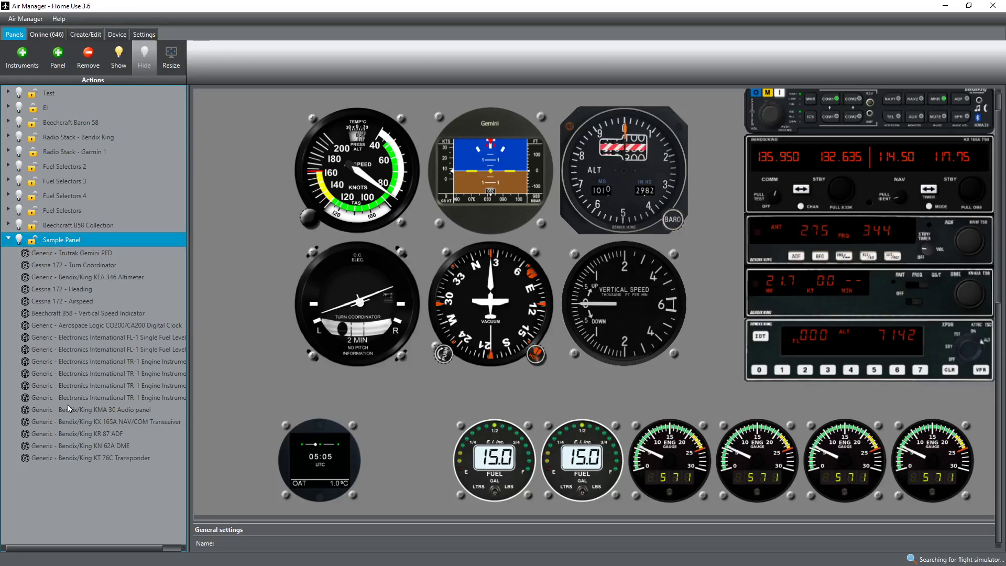
{"action": "left_click", "coordinate": [7, 240]}
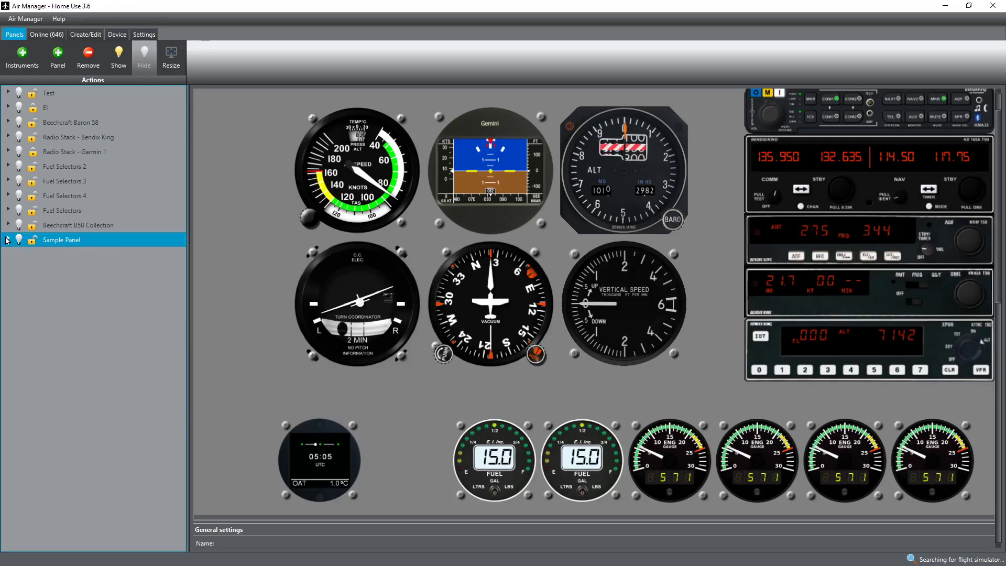
{"action": "left_click", "coordinate": [933, 441]}
{"action": "left_click", "coordinate": [96, 319]}
{"action": "left_click", "coordinate": [331, 269]}
Create a new panel in the editor and name it "Sample Panels".
{"action": "left_click", "coordinate": [86, 34]}
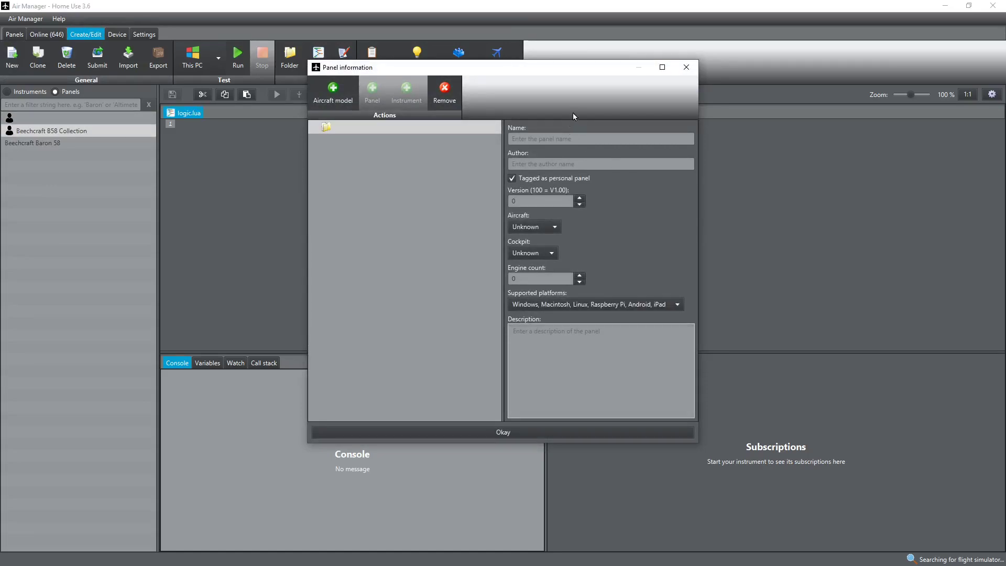
{"action": "left_click_drag", "start_coordinate": [552, 70], "coordinate": [481, 84]}
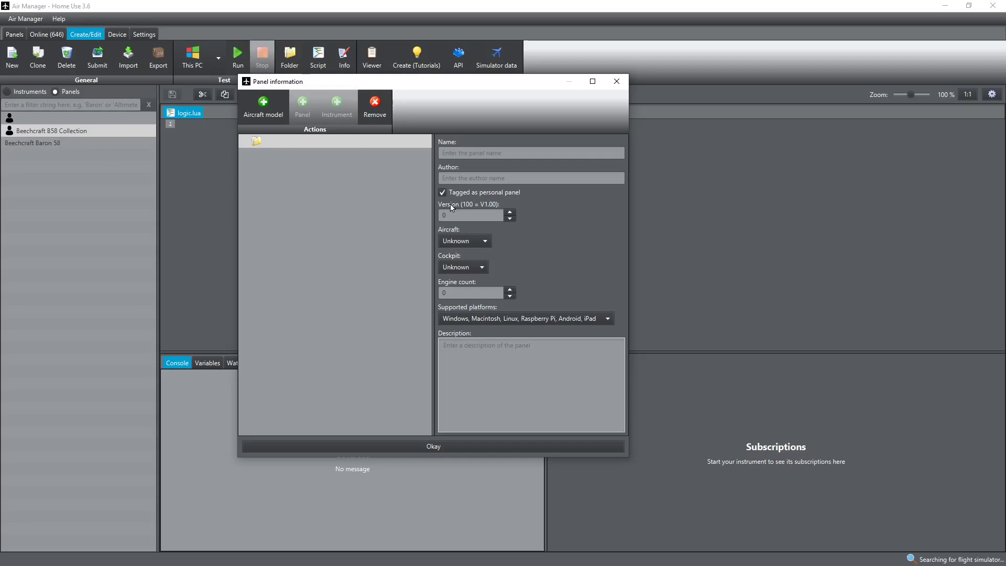
{"action": "left_click", "coordinate": [465, 156]}
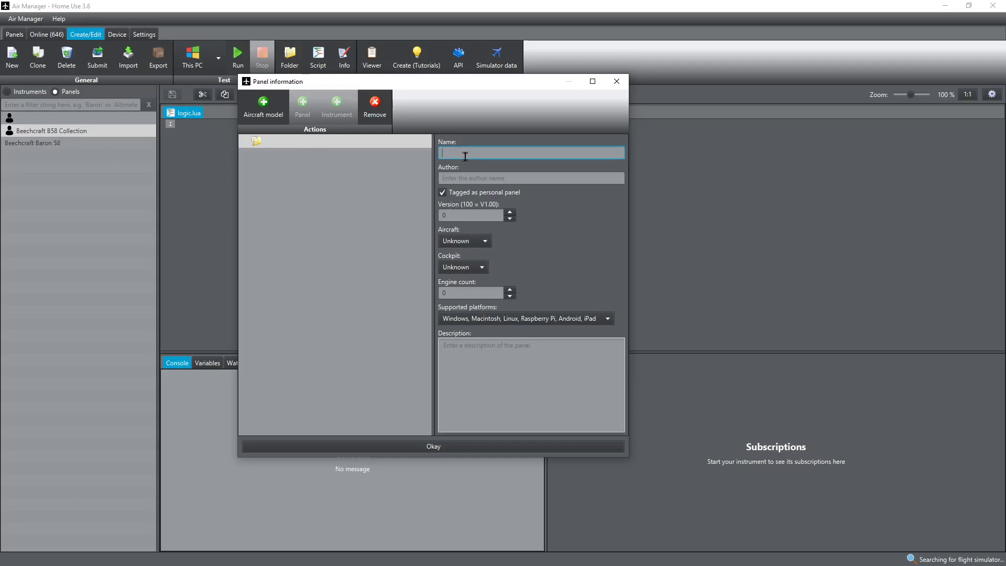
{"action": "type", "text": "Sampl"}
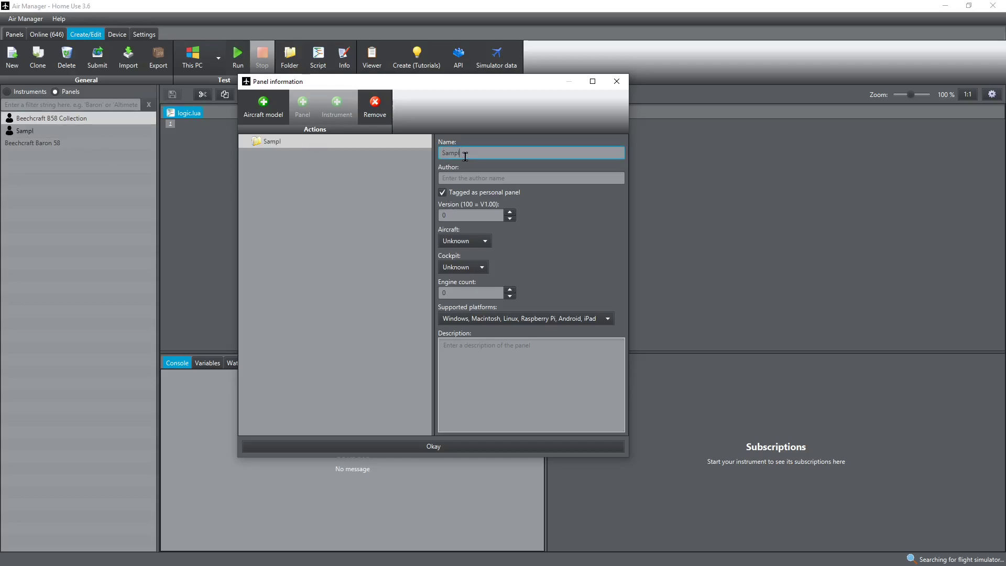
{"action": "type", "text": "e Panels"}
Enter the author's name for the new panel and set its version to 100.
{"action": "left_click", "coordinate": [497, 177]}
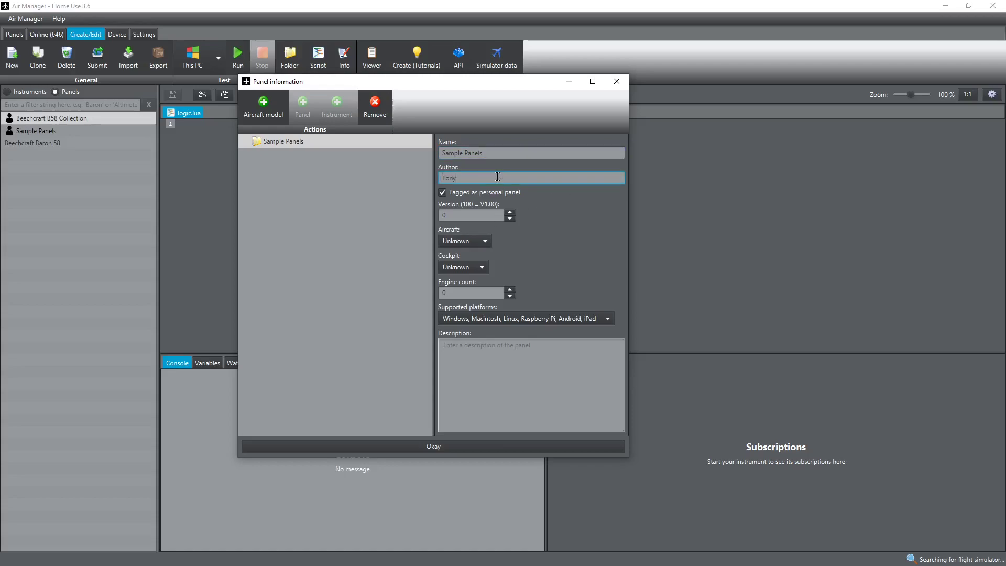
{"action": "left_click", "coordinate": [458, 216]}
{"action": "type", "text": "100"}
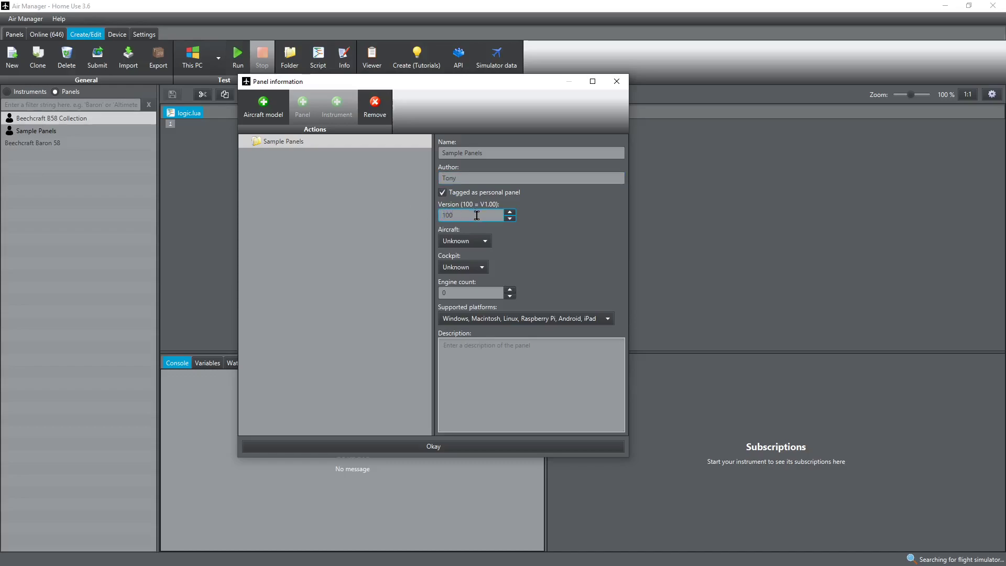
Classify the panel with aircraft type Prop, cockpit Steam and an engine count of 1.
{"action": "left_click", "coordinate": [485, 240]}
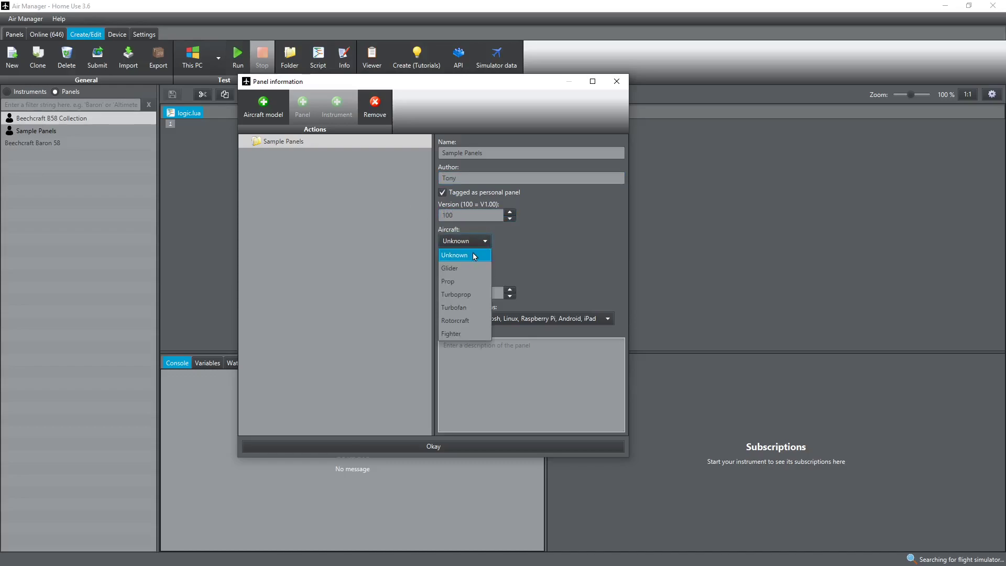
{"action": "left_click", "coordinate": [453, 281]}
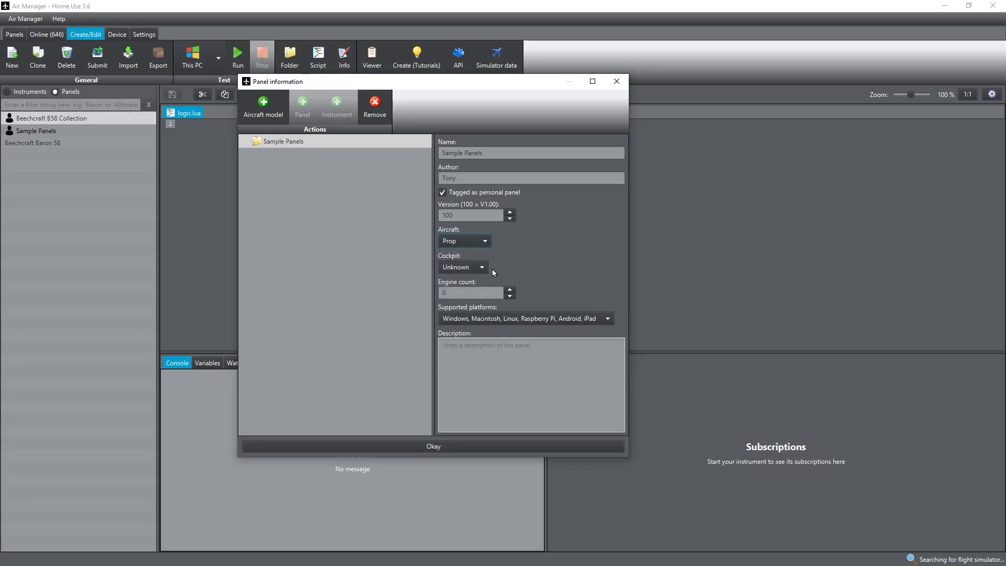
{"action": "left_click", "coordinate": [483, 268]}
{"action": "left_click", "coordinate": [452, 294]}
{"action": "left_click", "coordinate": [511, 295]}
Enter "My sample panel" as the description and check the panel's supported platforms.
{"action": "left_click", "coordinate": [471, 350]}
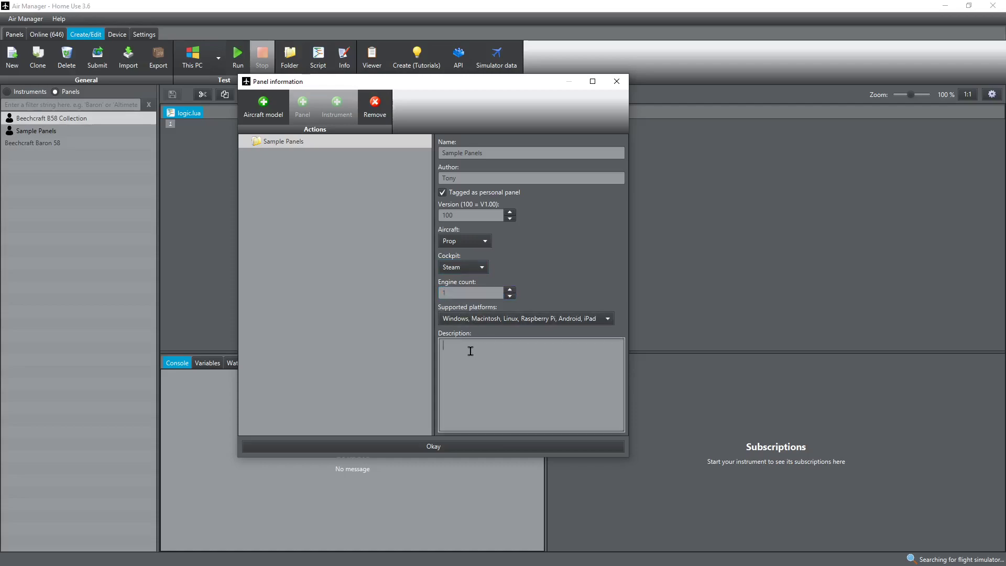
{"action": "type", "text": "My sample panel"}
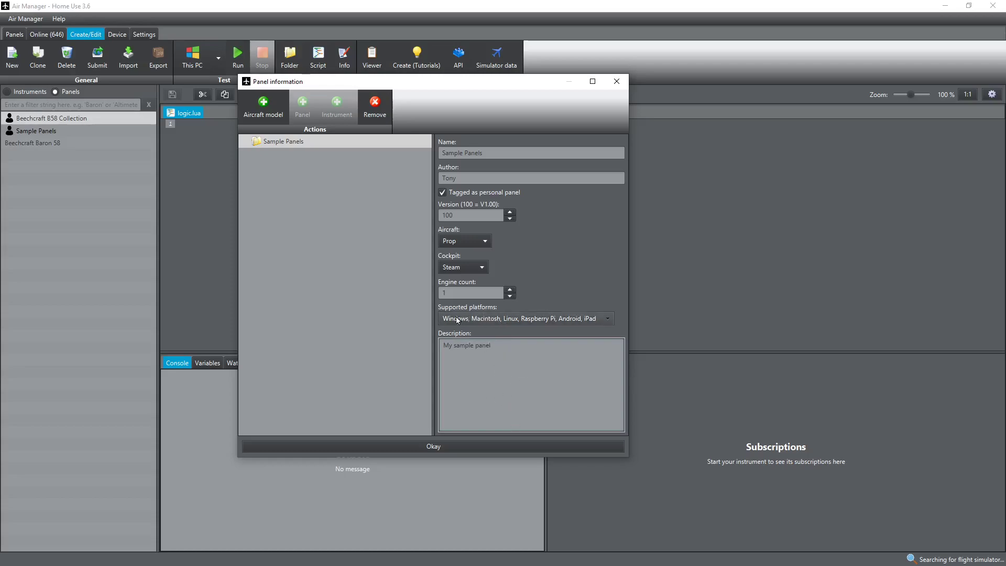
{"action": "left_click", "coordinate": [609, 318]}
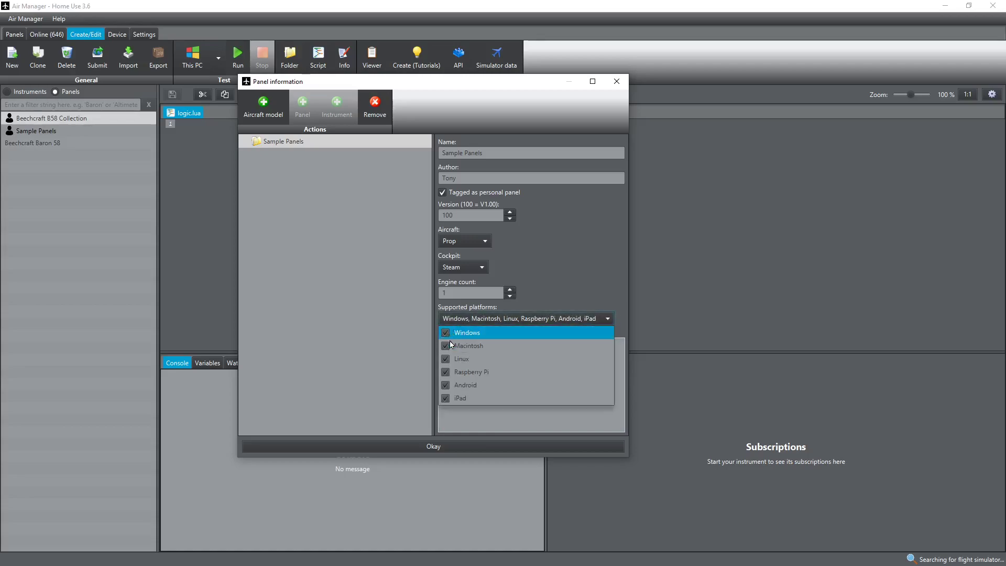
{"action": "left_click", "coordinate": [584, 276]}
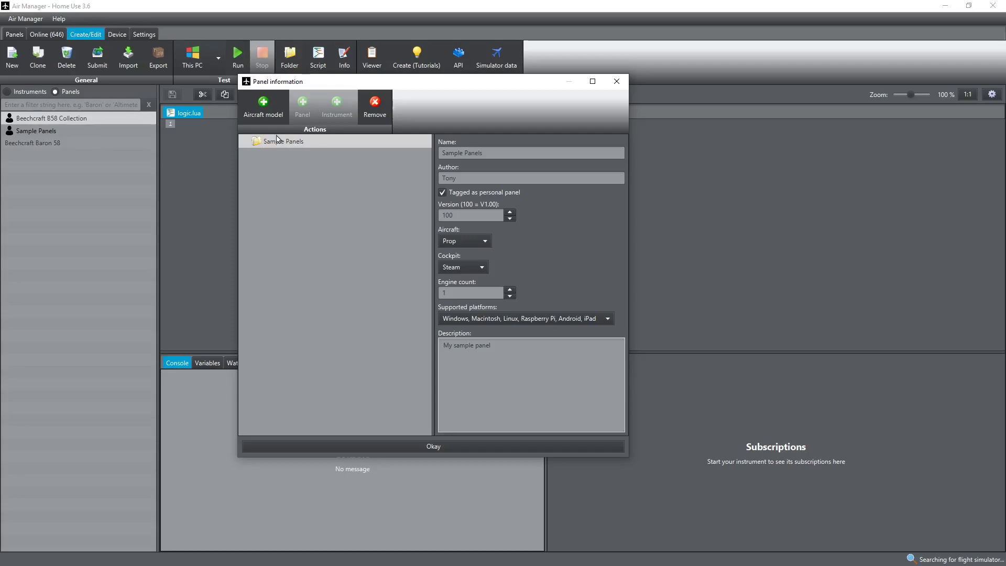
Add an aircraft model to Sample Panels with make "Experi" and model "EXP01".
{"action": "left_click", "coordinate": [265, 103]}
{"action": "left_click", "coordinate": [265, 157]}
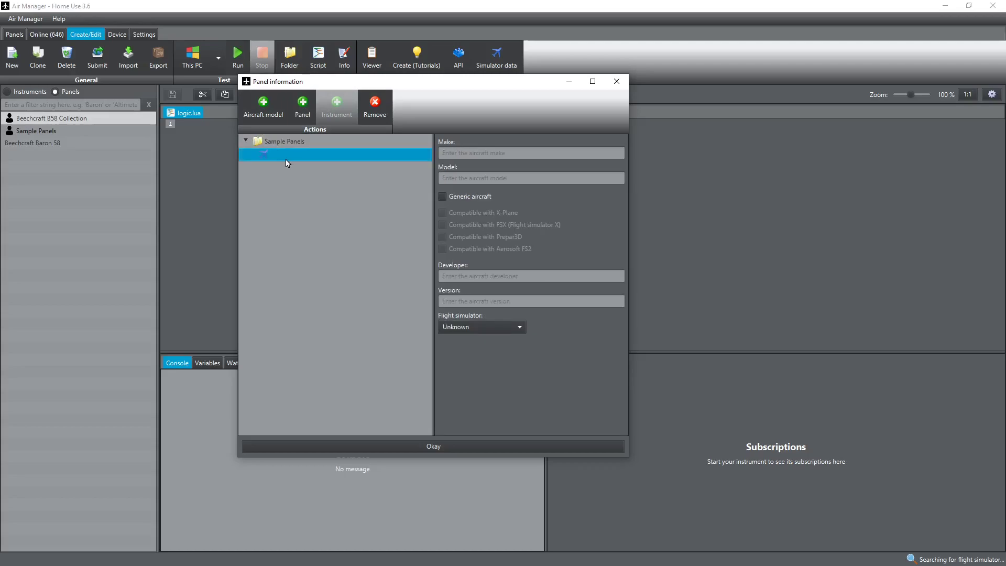
{"action": "left_click", "coordinate": [484, 151]}
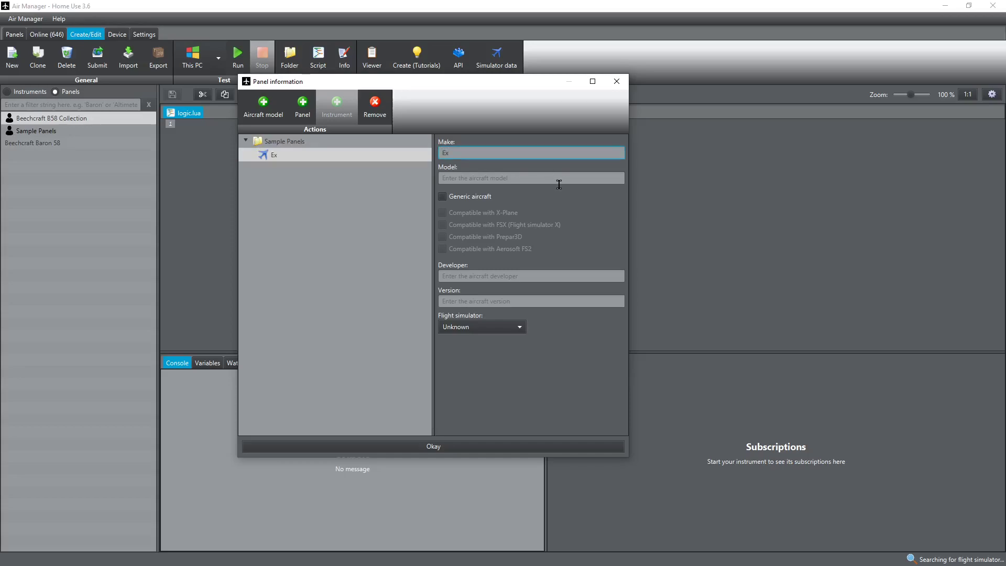
{"action": "type", "text": "Experi"}
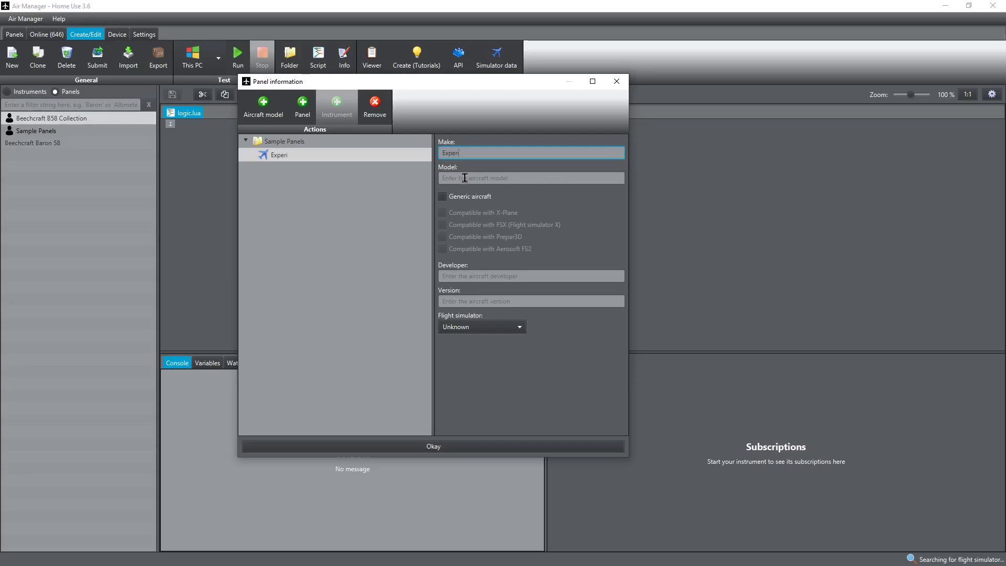
{"action": "left_click", "coordinate": [465, 174]}
{"action": "type", "text": "EXPO"}
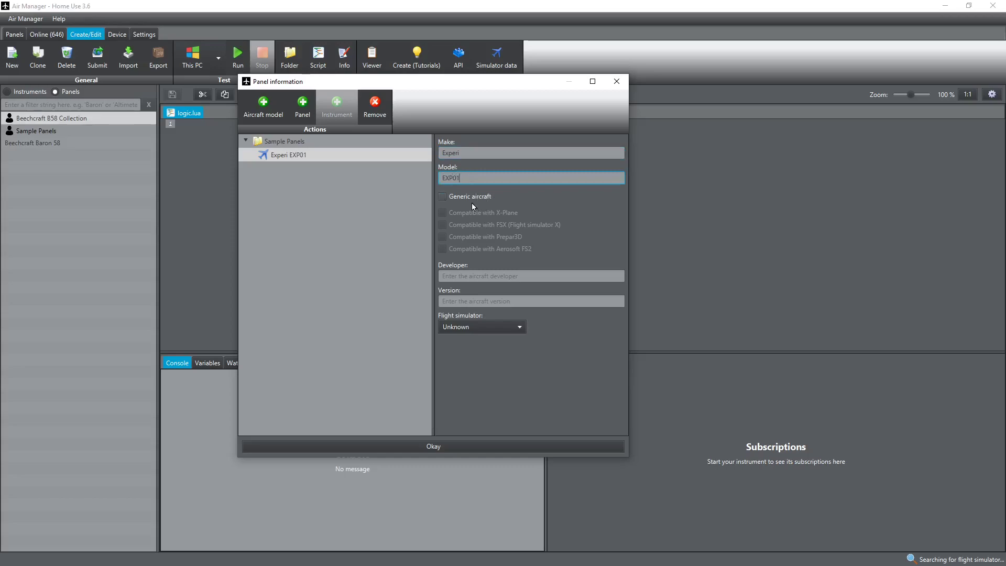
{"action": "left_click", "coordinate": [442, 197]}
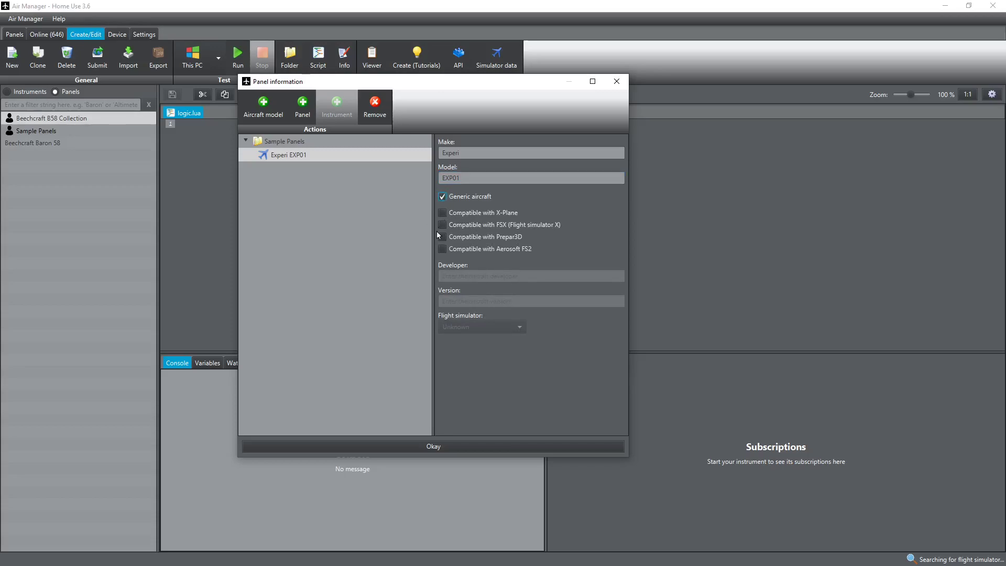
{"action": "left_click", "coordinate": [442, 213]}
{"action": "left_click", "coordinate": [442, 196]}
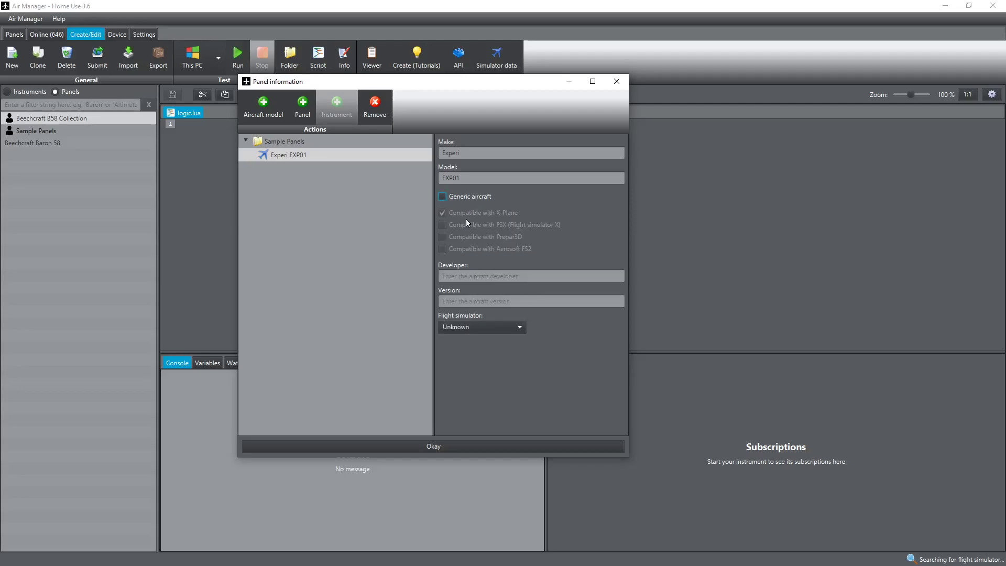
Set the aircraft's flight simulator to X-Plane and mark it as a generic aircraft without X-Plane compatibility.
{"action": "left_click", "coordinate": [449, 276]}
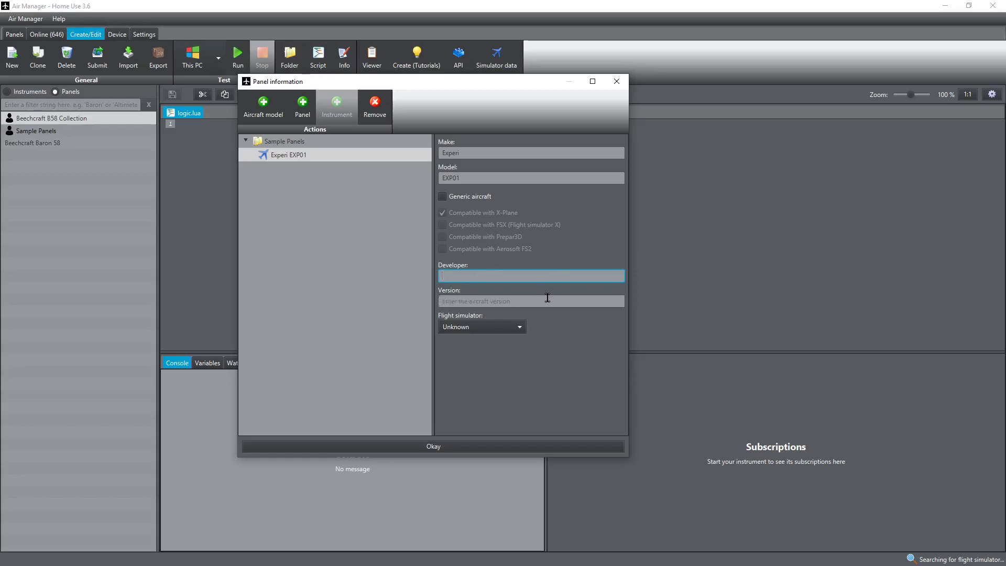
{"action": "left_click", "coordinate": [520, 327]}
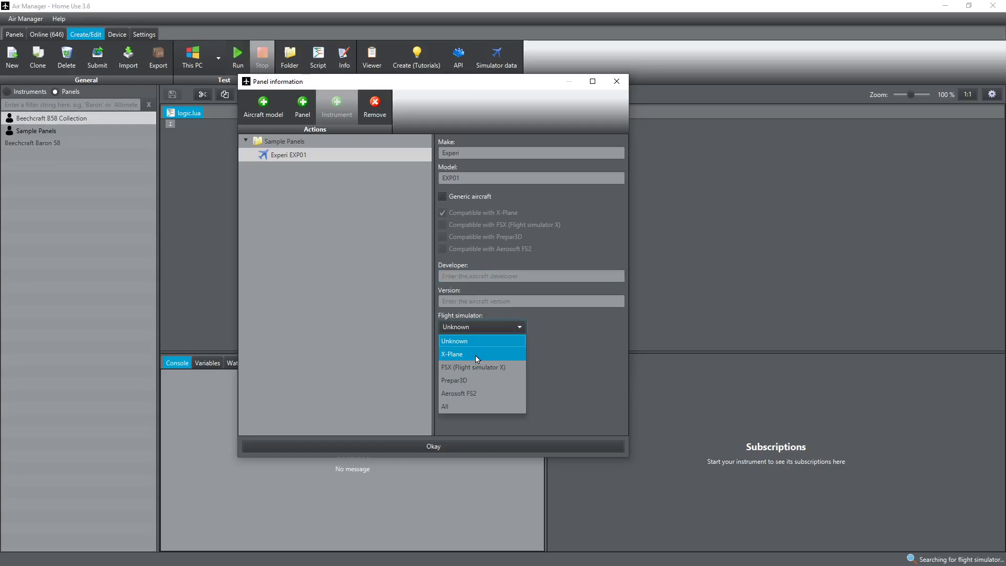
{"action": "left_click", "coordinate": [520, 327]}
{"action": "left_click", "coordinate": [519, 327]}
{"action": "left_click", "coordinate": [480, 356]}
{"action": "left_click", "coordinate": [441, 197]}
{"action": "left_click", "coordinate": [442, 213]}
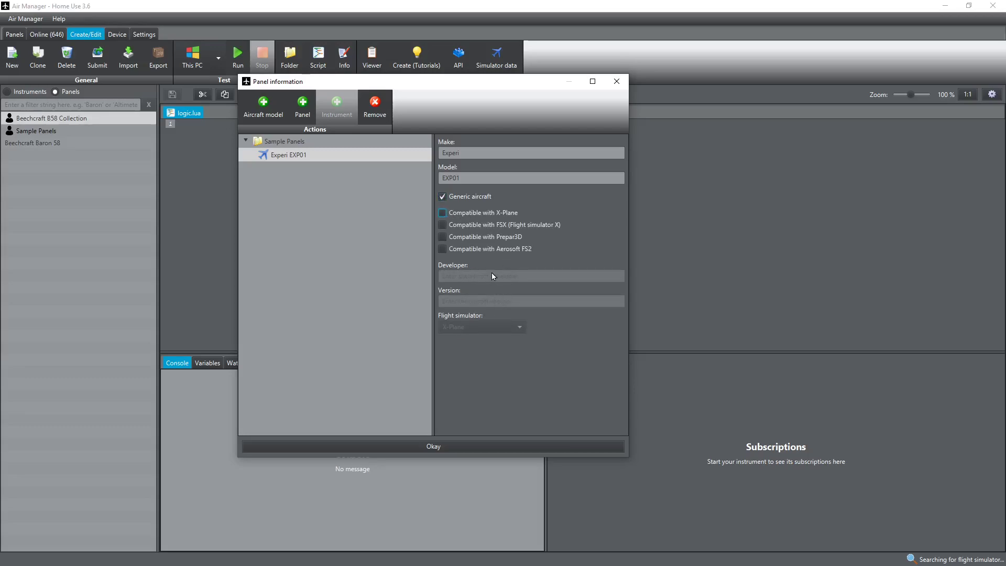
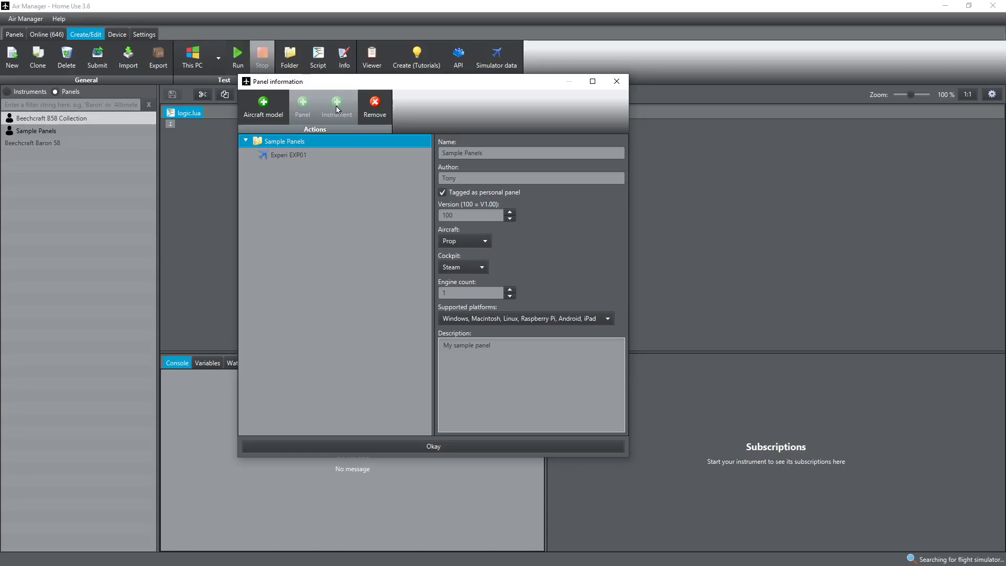
Add a panel under the Experi EXP01 aircraft model and show its properties.
{"action": "left_click", "coordinate": [287, 156]}
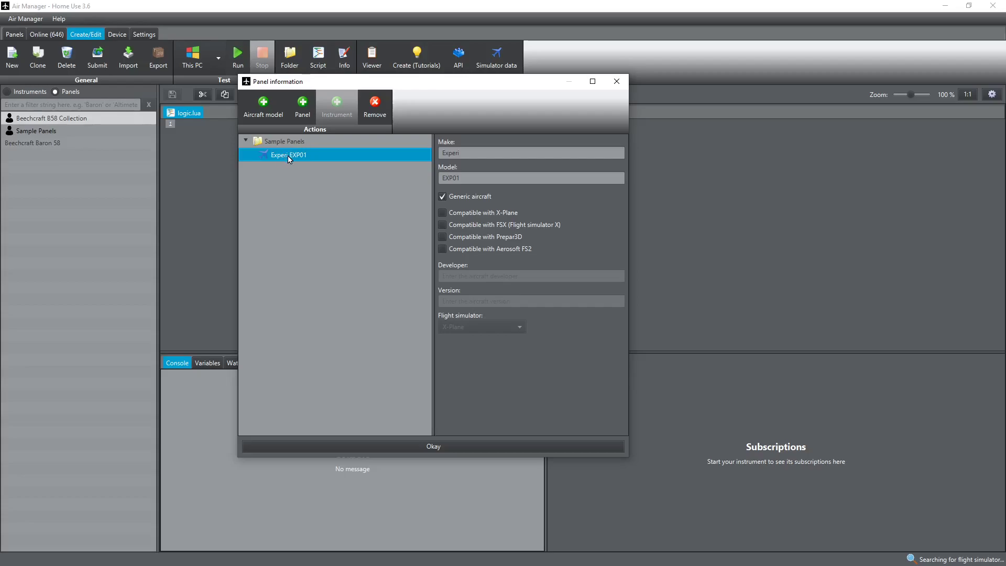
{"action": "left_click", "coordinate": [302, 104]}
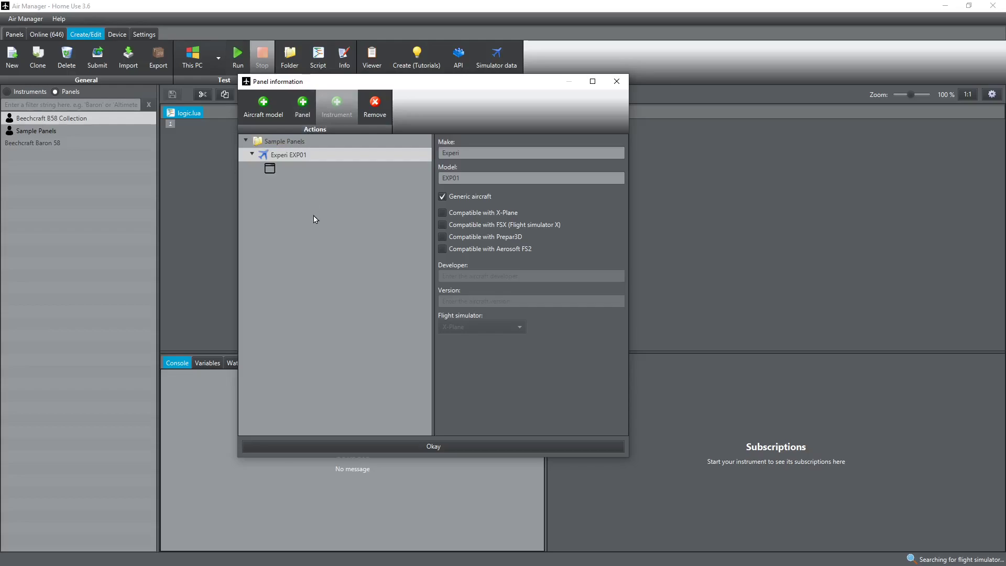
{"action": "left_click", "coordinate": [277, 169]}
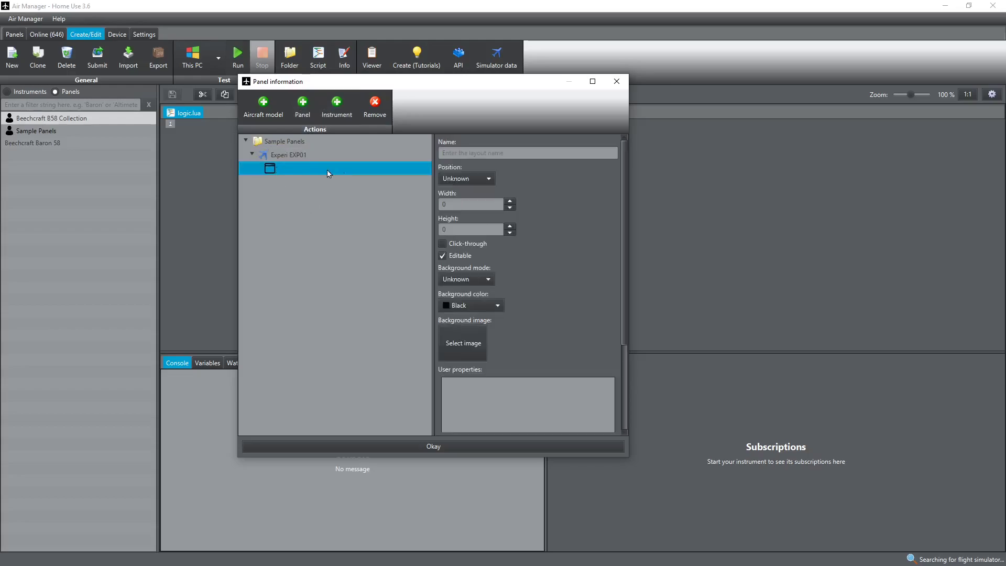
Add two instrument entries to the unnamed panel and open the first entry's properties.
{"action": "left_click", "coordinate": [339, 105]}
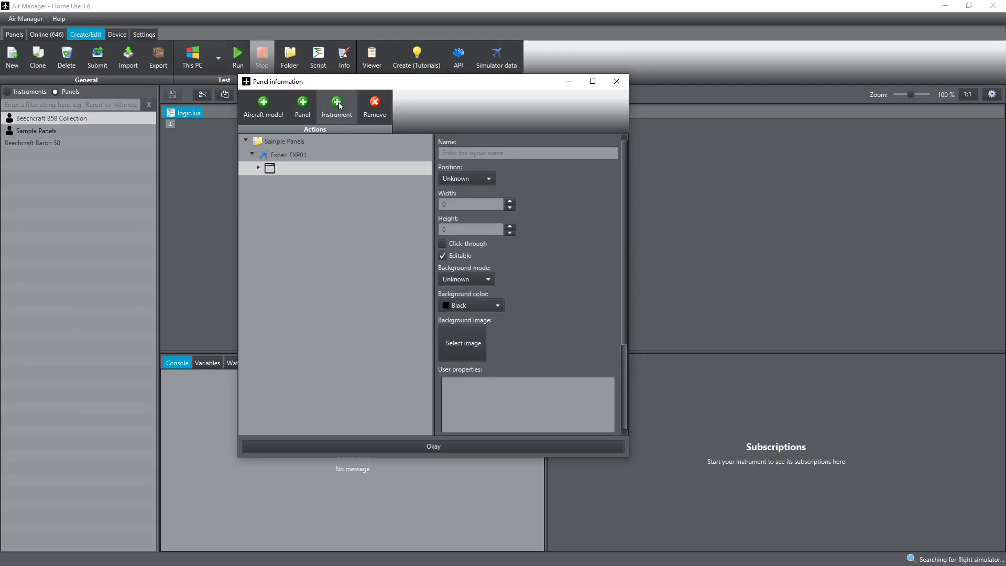
{"action": "double_click", "coordinate": [266, 168]}
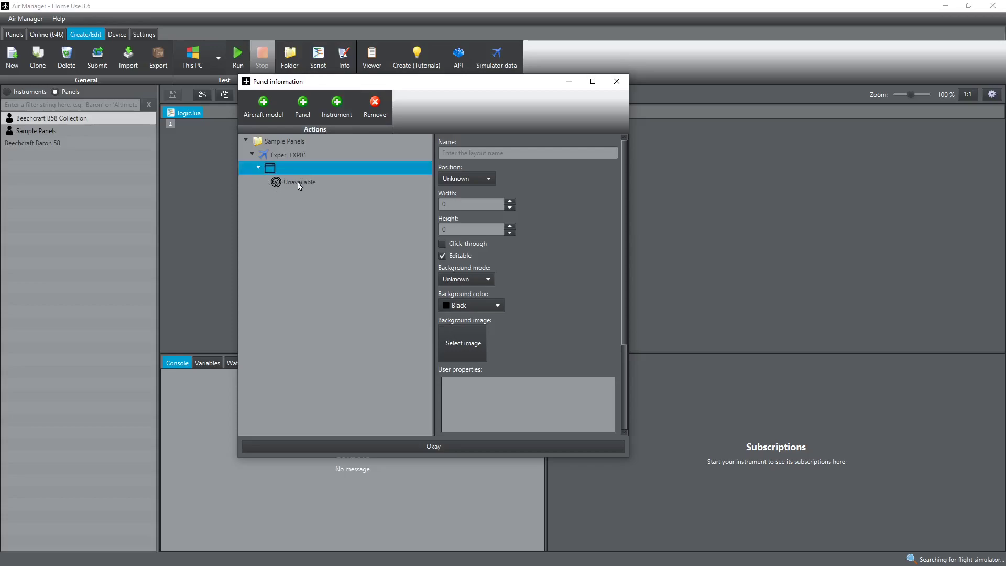
{"action": "left_click", "coordinate": [340, 109]}
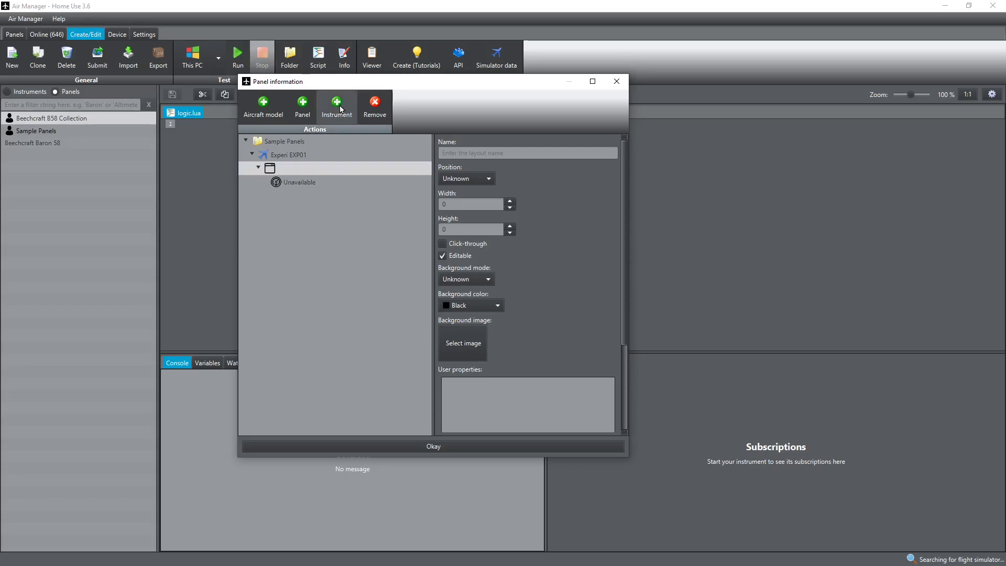
{"action": "left_click", "coordinate": [307, 184]}
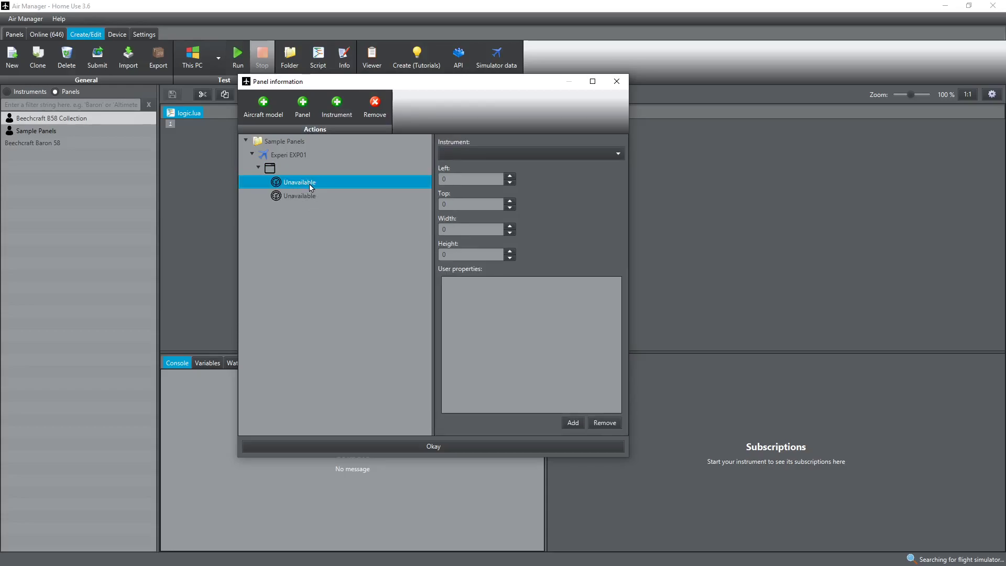
Assign the Beechcraft B58 - Attitude indicator to the first instrument entry and the Beechcraft B58 - Analog Clock to the second.
{"action": "left_click", "coordinate": [617, 154]}
{"action": "left_click", "coordinate": [415, 296]}
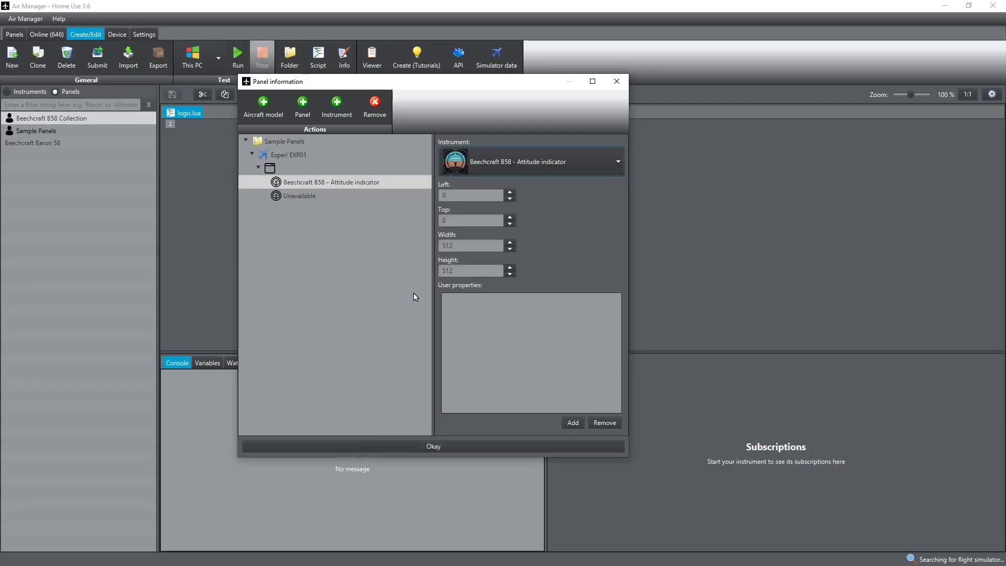
{"action": "left_click", "coordinate": [316, 195]}
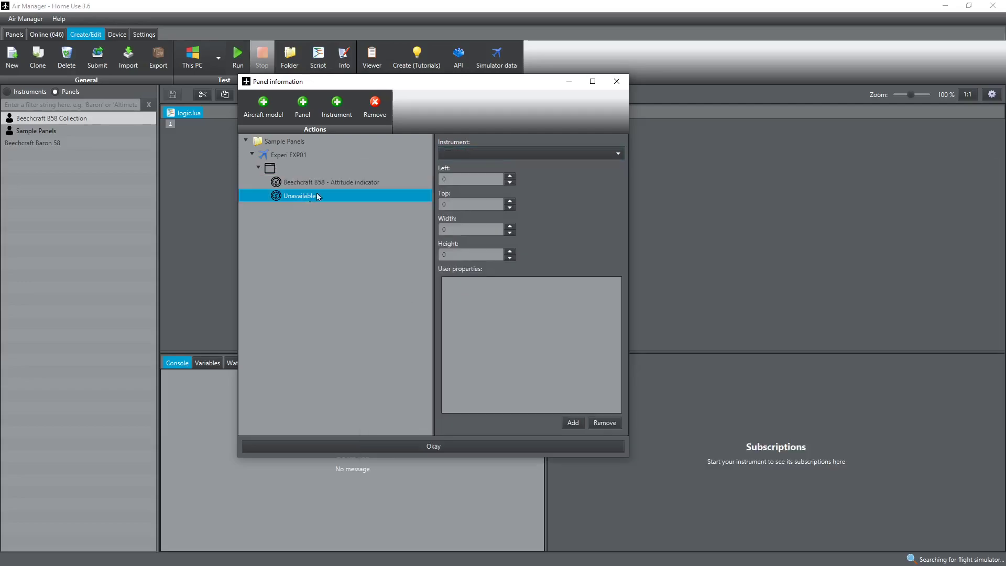
{"action": "left_click", "coordinate": [619, 152]}
{"action": "left_click", "coordinate": [429, 233]}
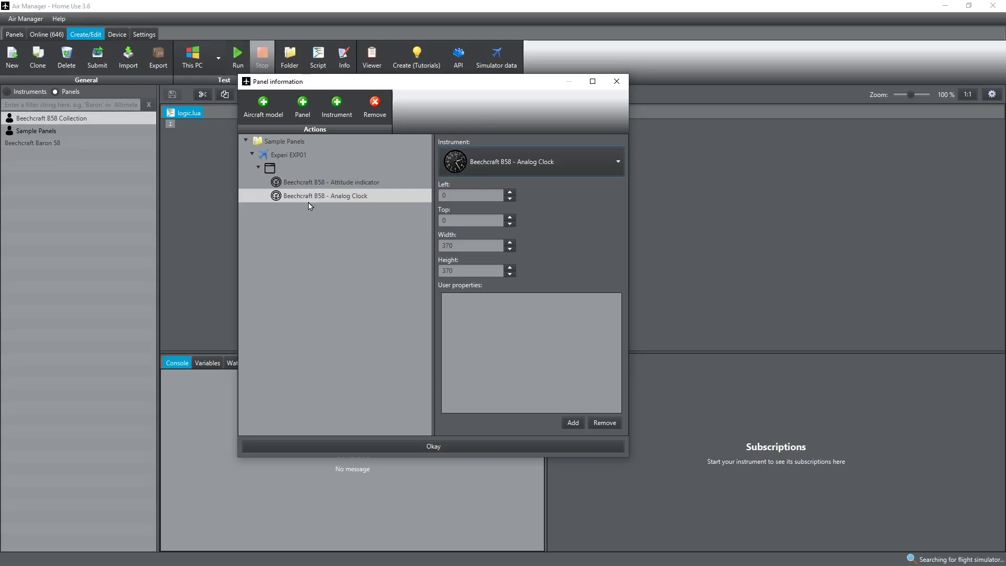
Remove the unnamed panel with its two instruments from the Experi EXP01 aircraft model.
{"action": "left_click", "coordinate": [262, 168]}
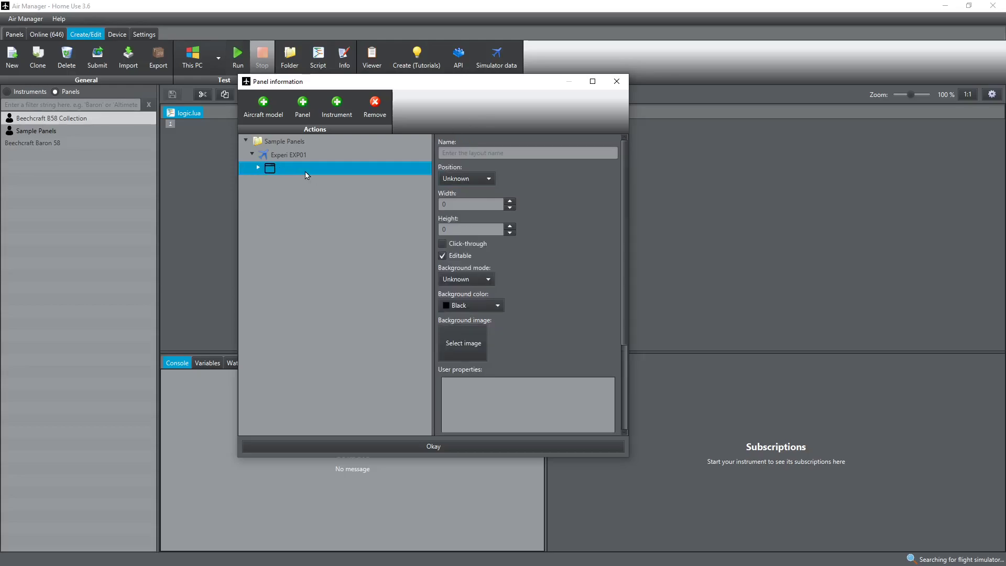
{"action": "left_click", "coordinate": [376, 103]}
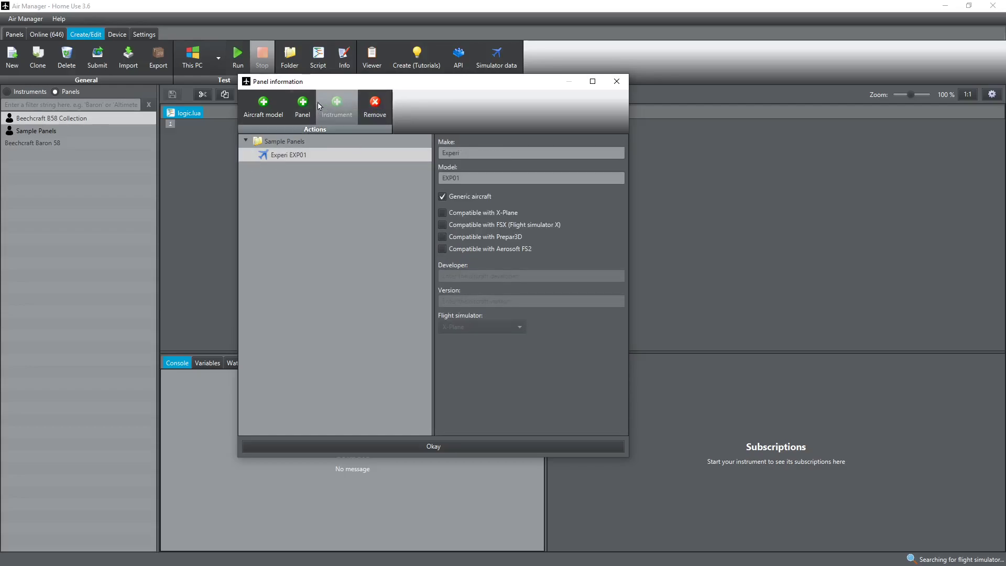
Try out a blank layout with one instrument entry under Experi EXP01, and remove that layout again.
{"action": "right_click", "coordinate": [287, 156]}
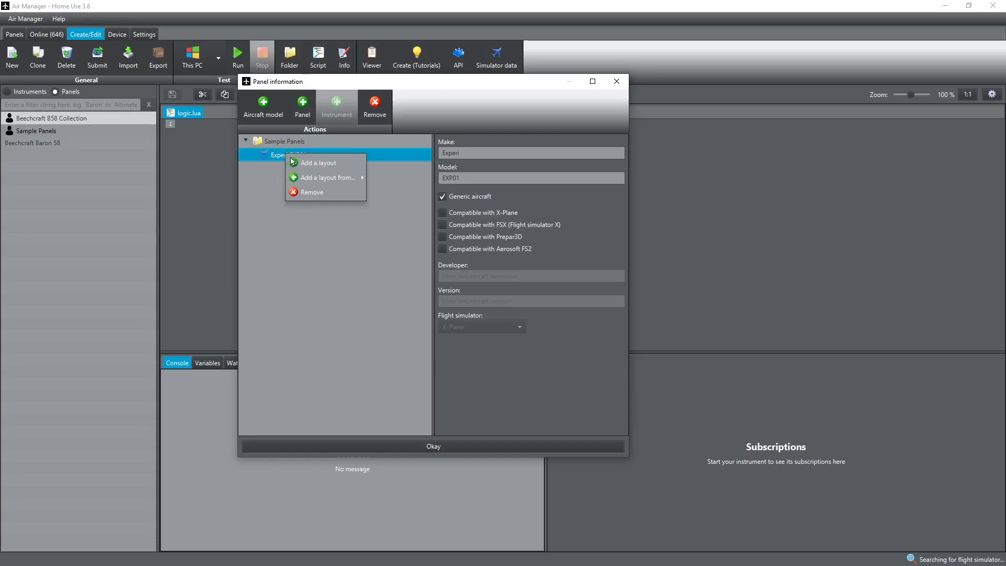
{"action": "left_click", "coordinate": [325, 163]}
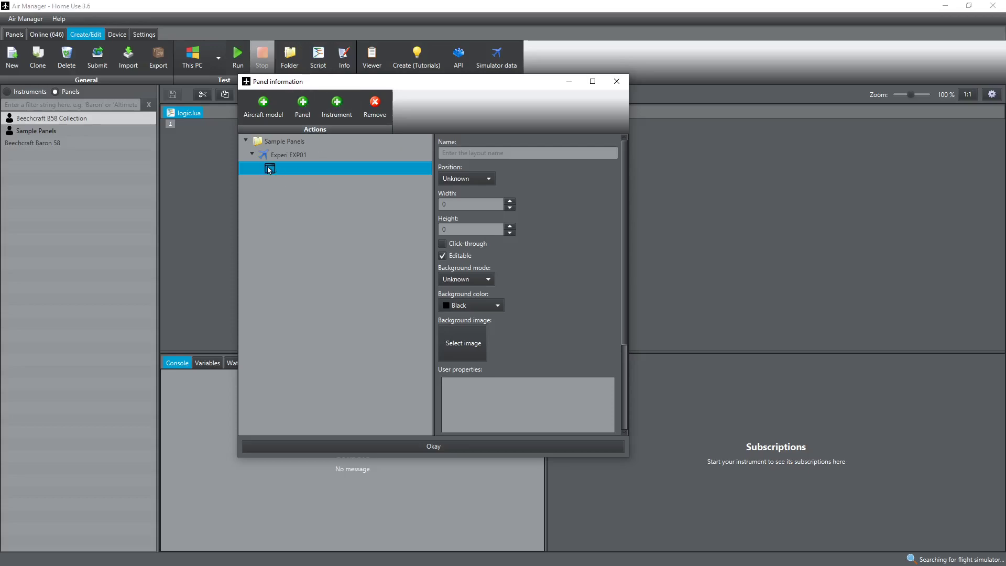
{"action": "left_click", "coordinate": [337, 107]}
{"action": "left_click", "coordinate": [261, 168]}
{"action": "left_click", "coordinate": [296, 183]}
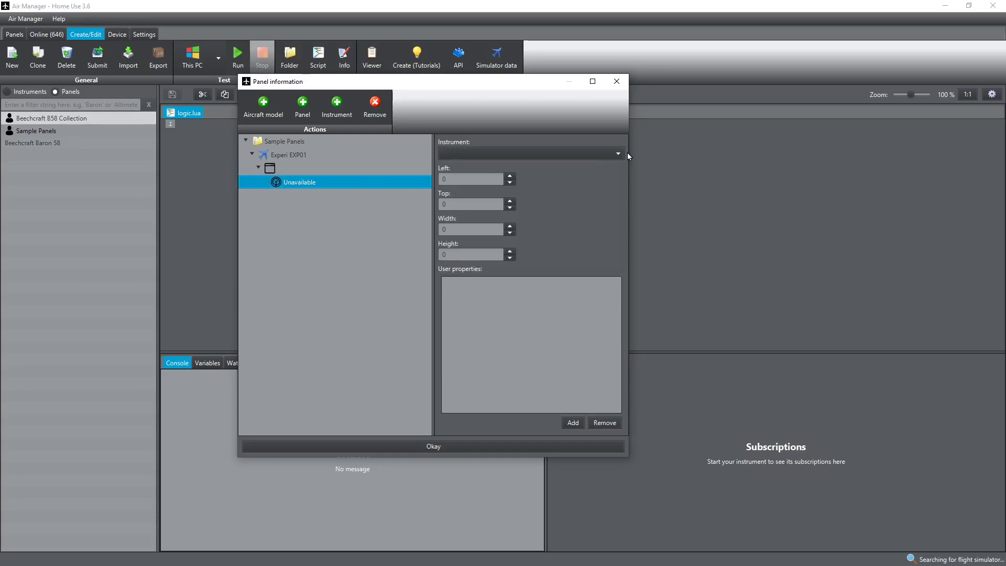
{"action": "left_click", "coordinate": [275, 166]}
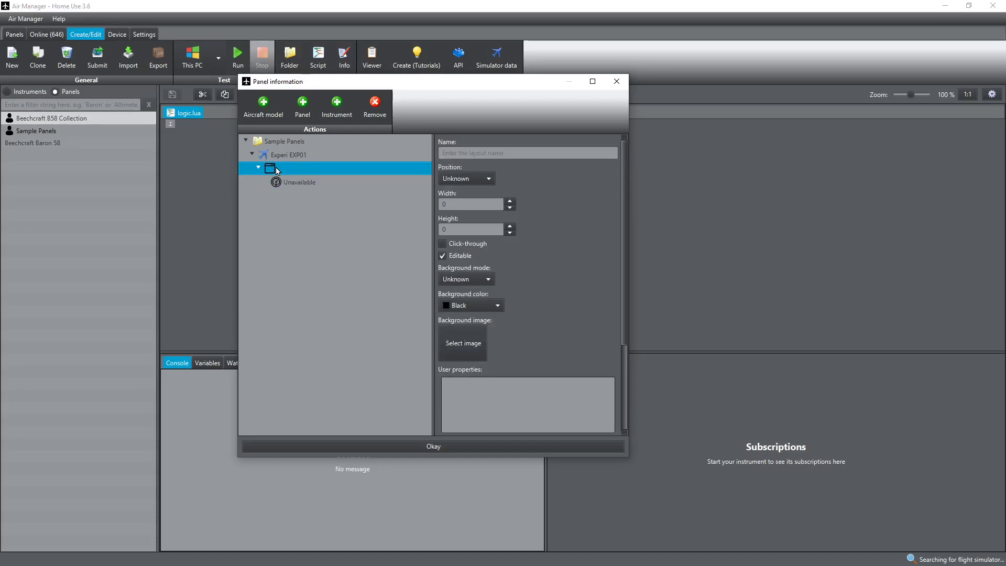
{"action": "left_click", "coordinate": [375, 105]}
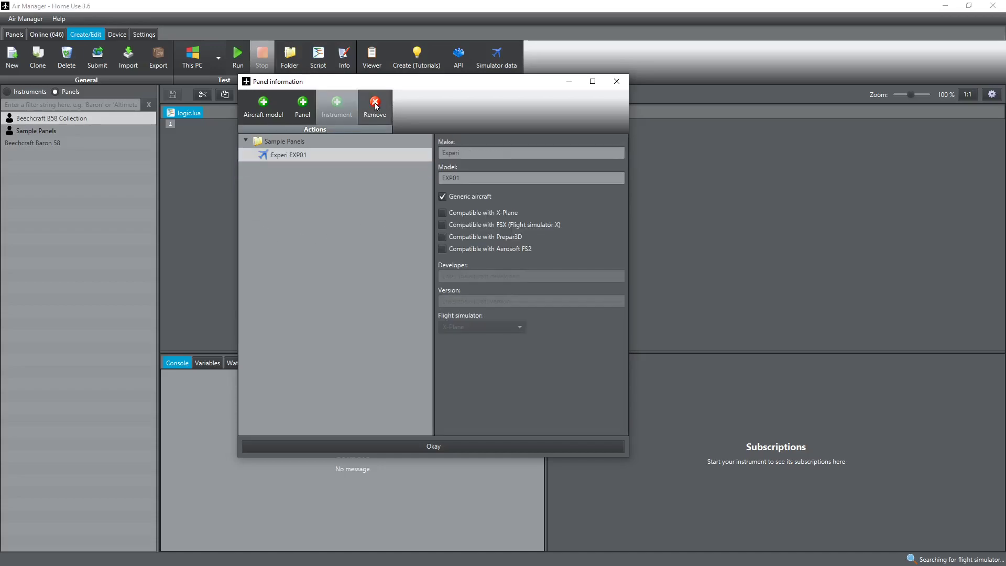
Add a layout to the Experi EXP01 aircraft model based on the existing Sample Panel.
{"action": "right_click", "coordinate": [283, 155]}
{"action": "mouse_move", "coordinate": [337, 178]}
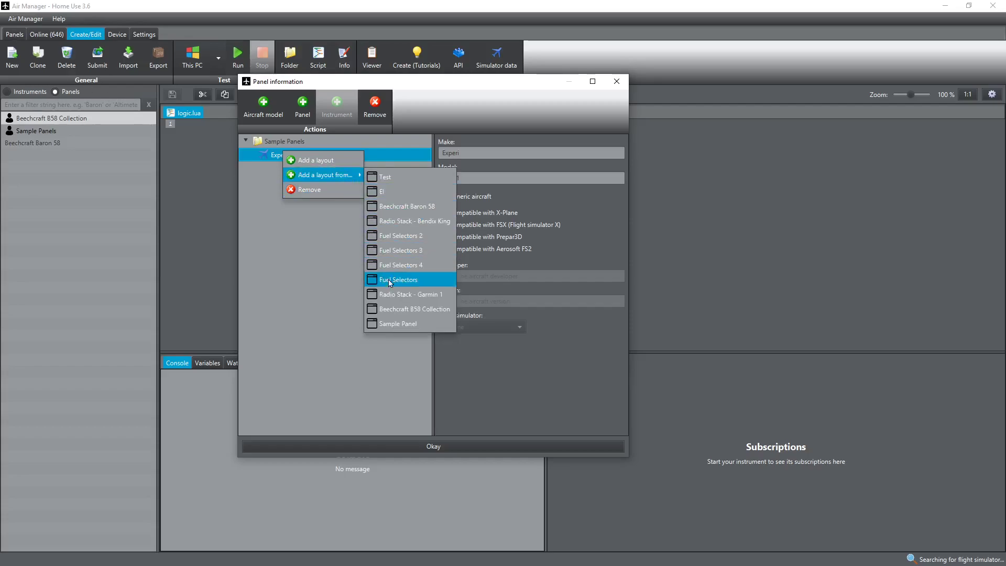
{"action": "left_click", "coordinate": [407, 326]}
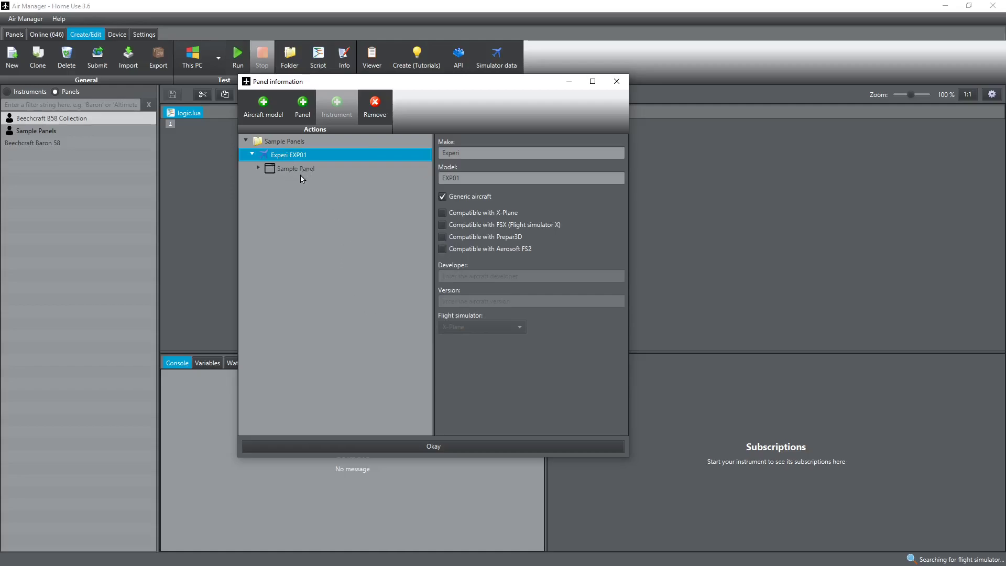
Review the Sample Panel's instrument list and the position, size and user properties of its Generic - Trutrak Gemini PFD.
{"action": "left_click", "coordinate": [259, 169]}
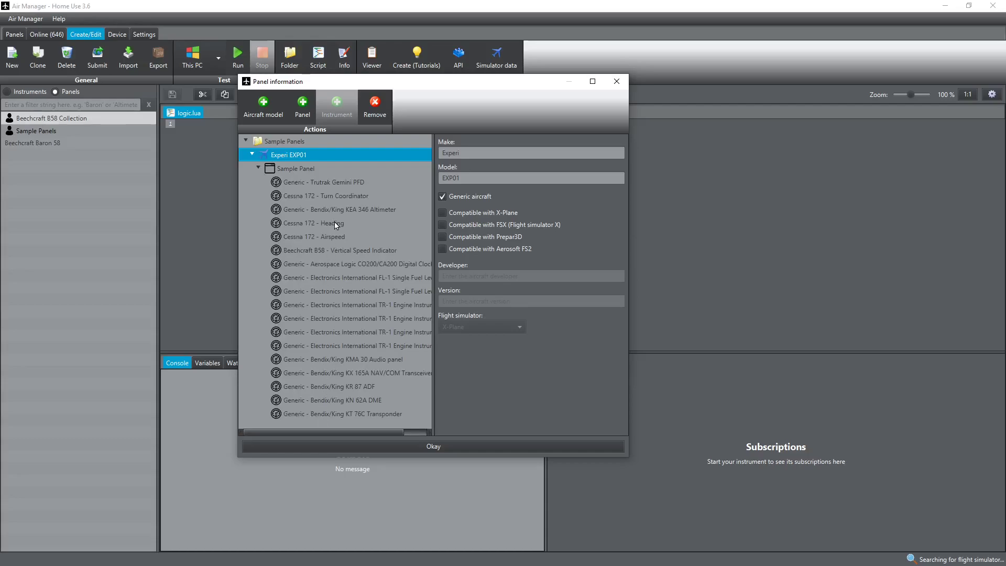
{"action": "left_click", "coordinate": [325, 183]}
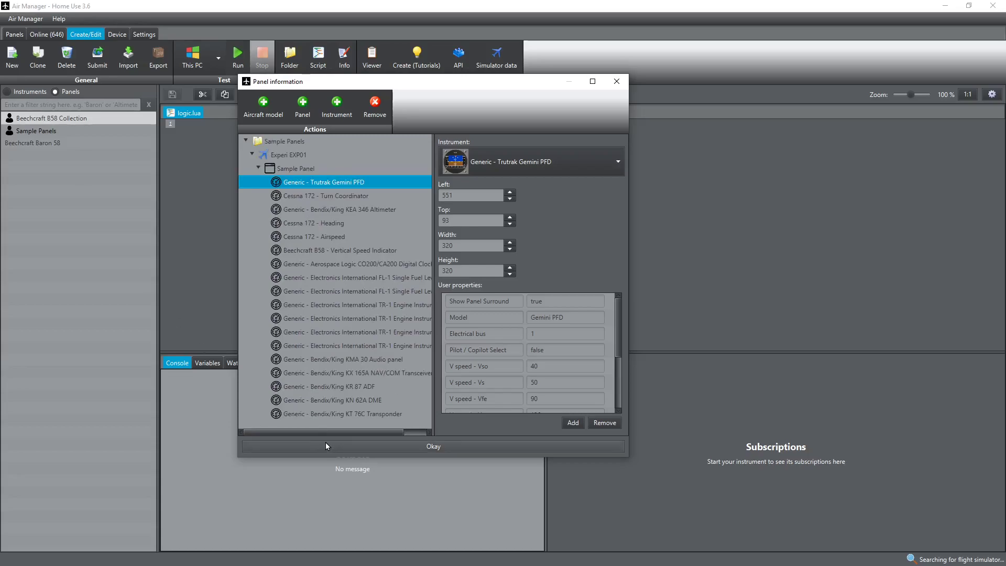
{"action": "left_click", "coordinate": [258, 169]}
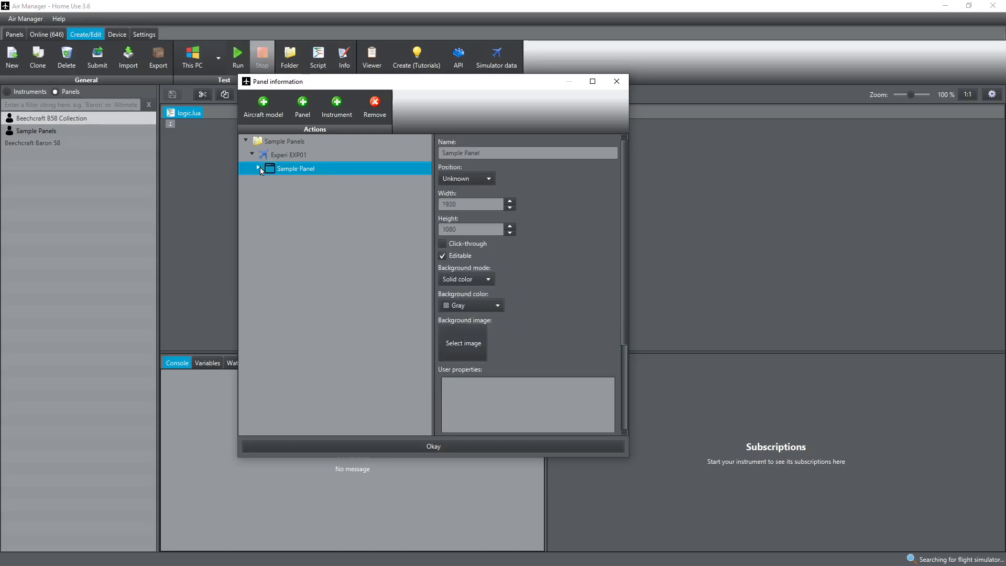
Add an empty second aircraft model to Sample Panels and a blank panel under Experi EXP01.
{"action": "left_click", "coordinate": [288, 142]}
{"action": "left_click", "coordinate": [263, 105]}
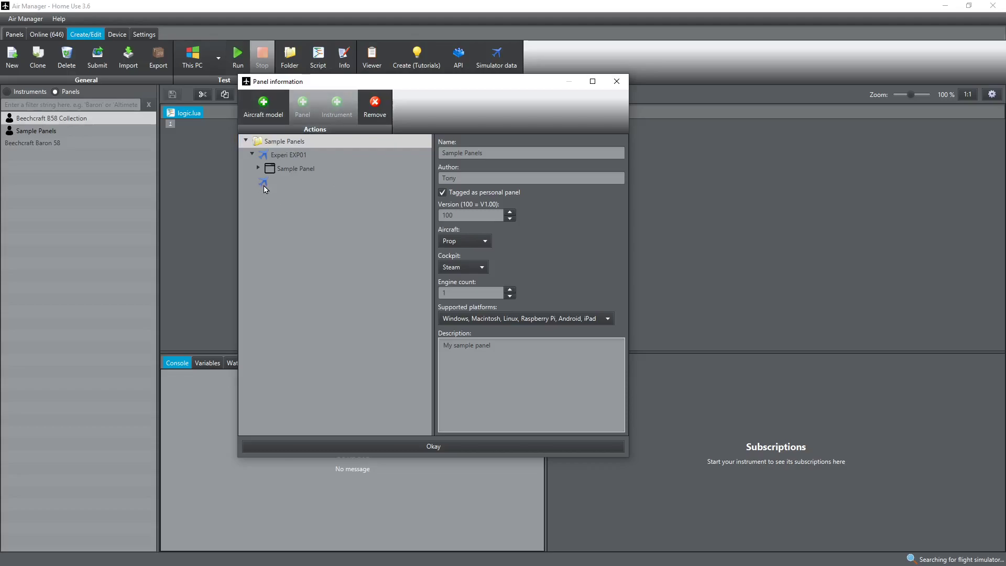
{"action": "left_click", "coordinate": [290, 155]}
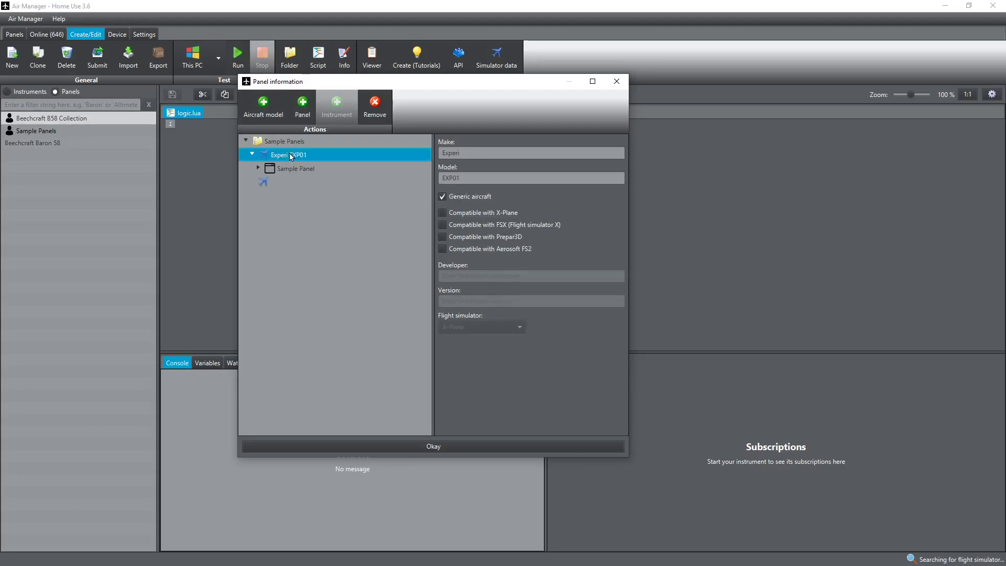
{"action": "left_click", "coordinate": [302, 102]}
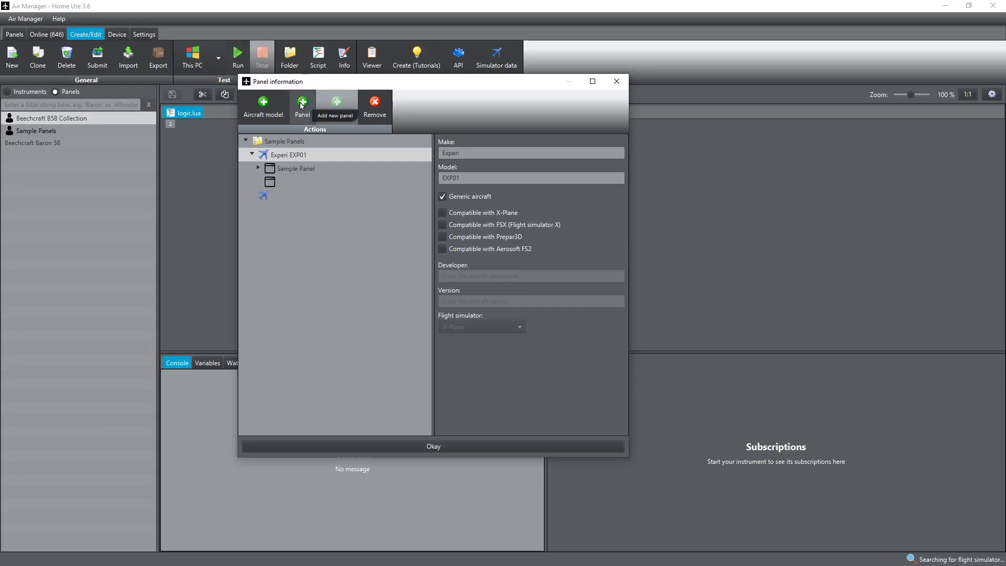
Add another layout to Experi EXP01 based on the existing Fuel Selectors 4 panel.
{"action": "right_click", "coordinate": [293, 157]}
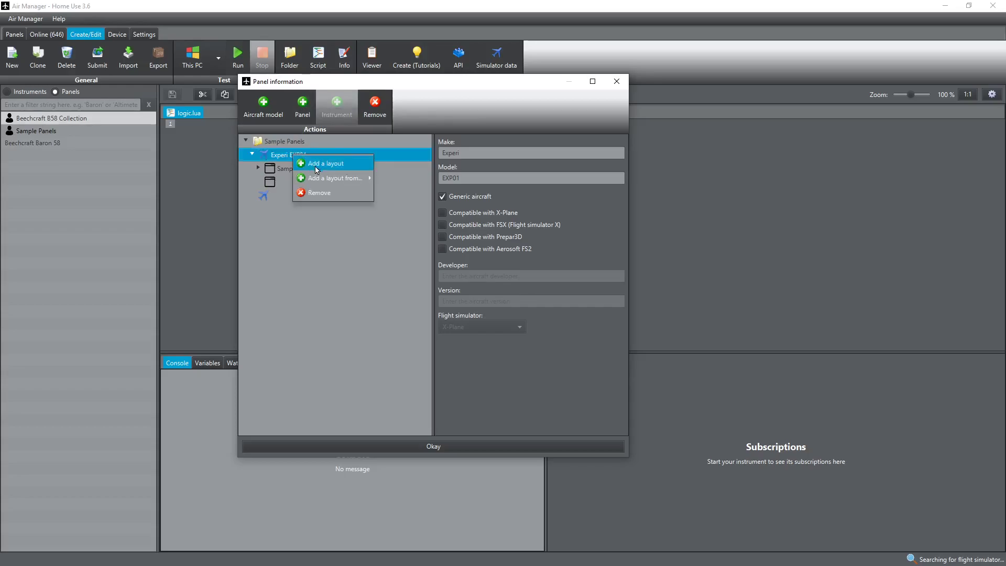
{"action": "mouse_move", "coordinate": [339, 177]}
{"action": "left_click", "coordinate": [426, 268]}
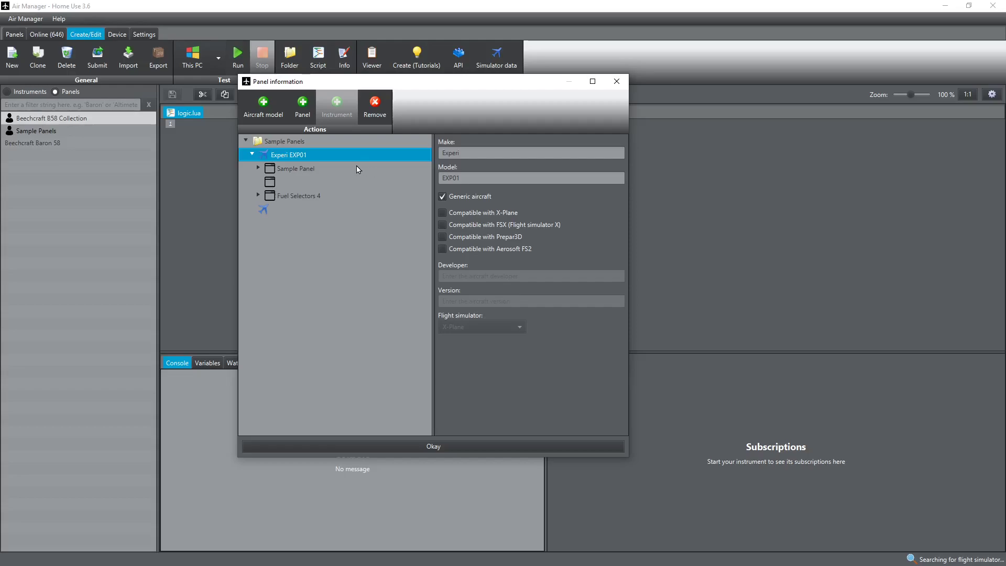
Remove the empty aircraft model, the Fuel Selectors 4 layout and the blank panel, keeping only Sample Panel.
{"action": "left_click", "coordinate": [265, 209]}
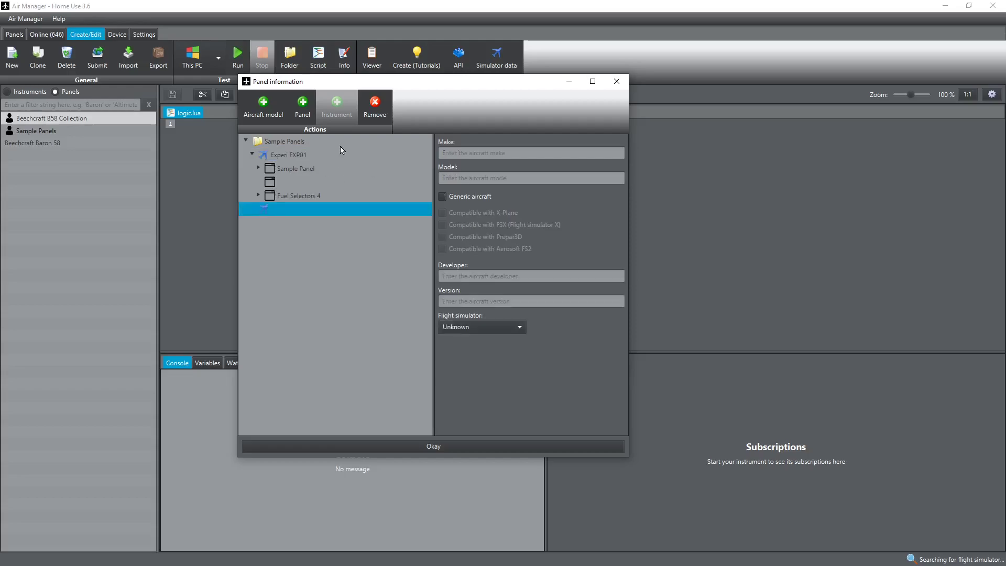
{"action": "left_click", "coordinate": [374, 106]}
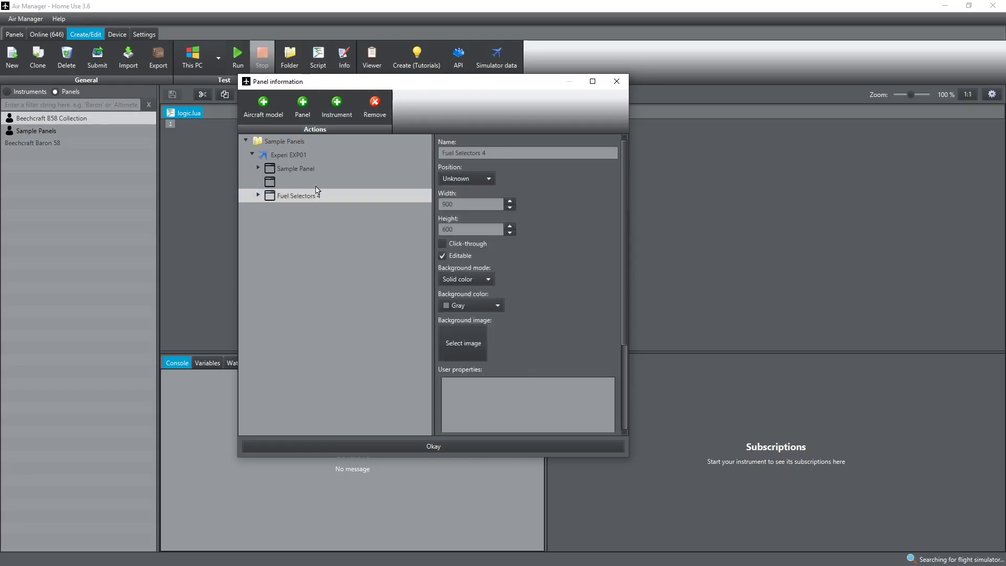
{"action": "left_click", "coordinate": [375, 106]}
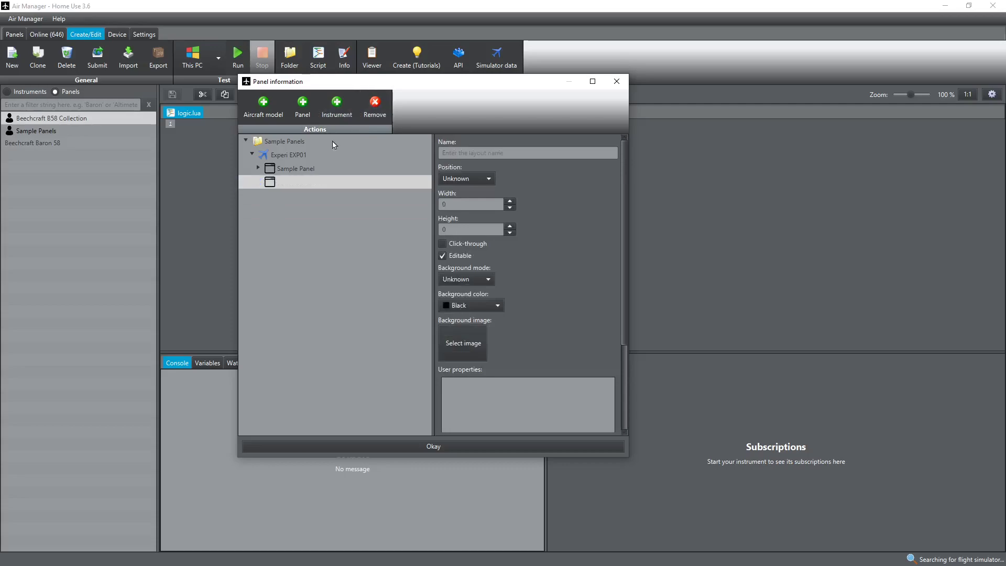
{"action": "left_click", "coordinate": [374, 107]}
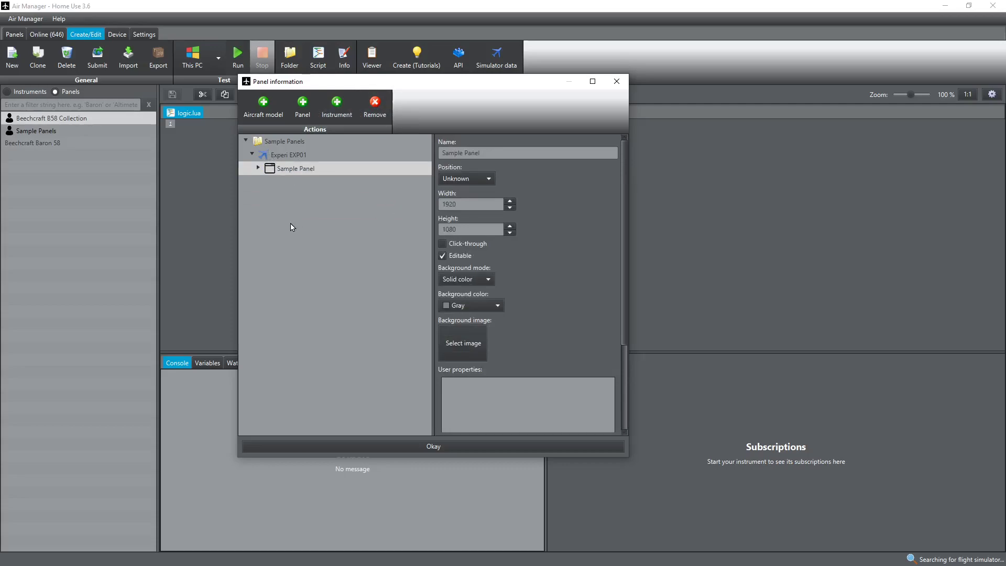
Check the Trutrak Gemini PFD settings inside Sample Panel and confirm the panel information.
{"action": "left_click", "coordinate": [257, 168]}
{"action": "left_click", "coordinate": [298, 183]}
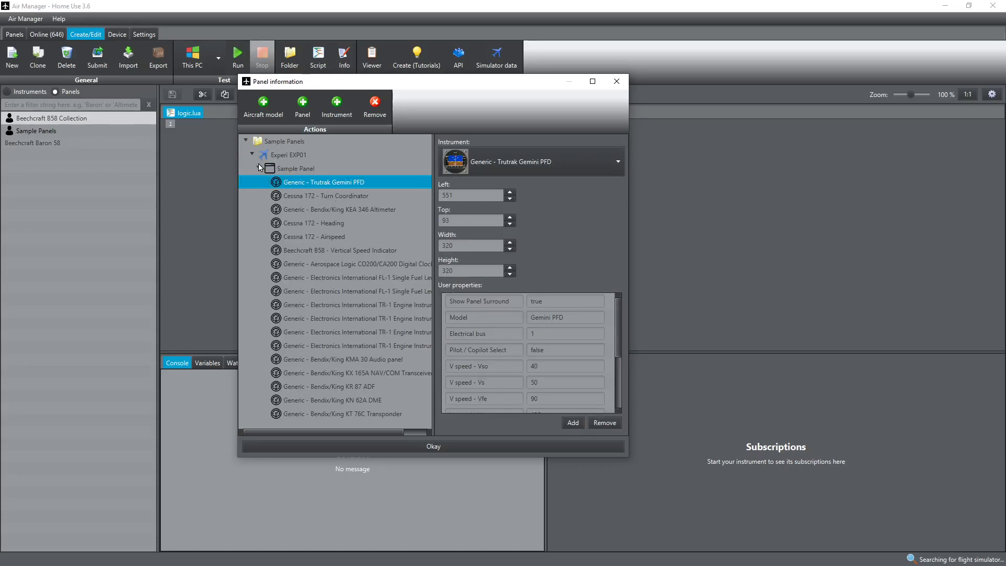
{"action": "left_click", "coordinate": [258, 168]}
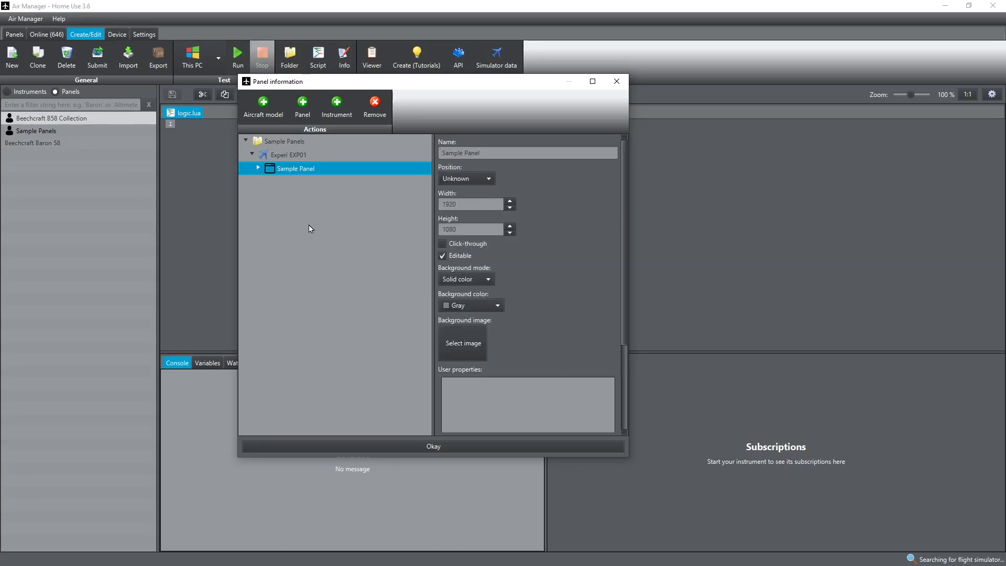
{"action": "left_click", "coordinate": [433, 445]}
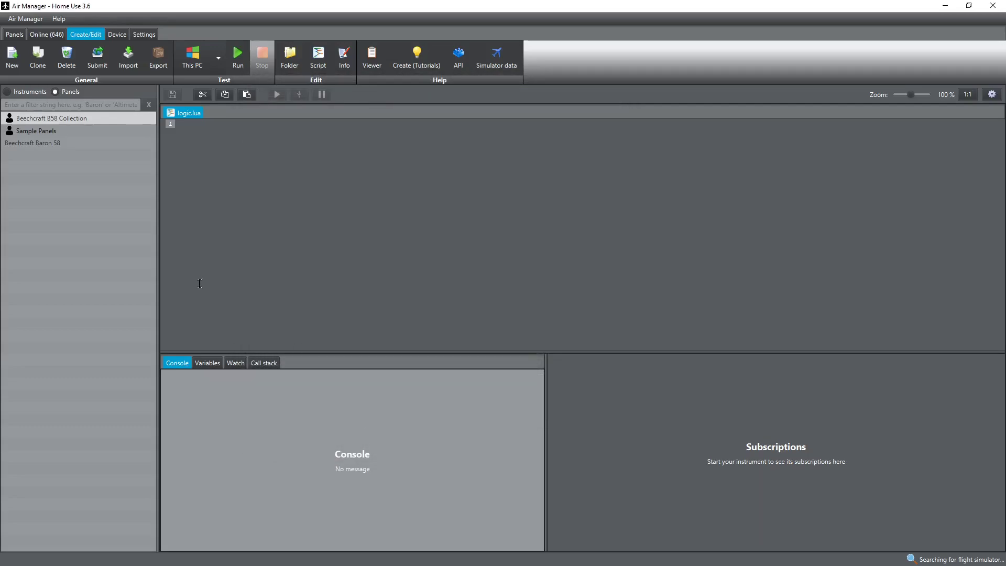
Reopen the information of the Sample Panels project, review its general settings, and close it.
{"action": "left_click", "coordinate": [47, 131]}
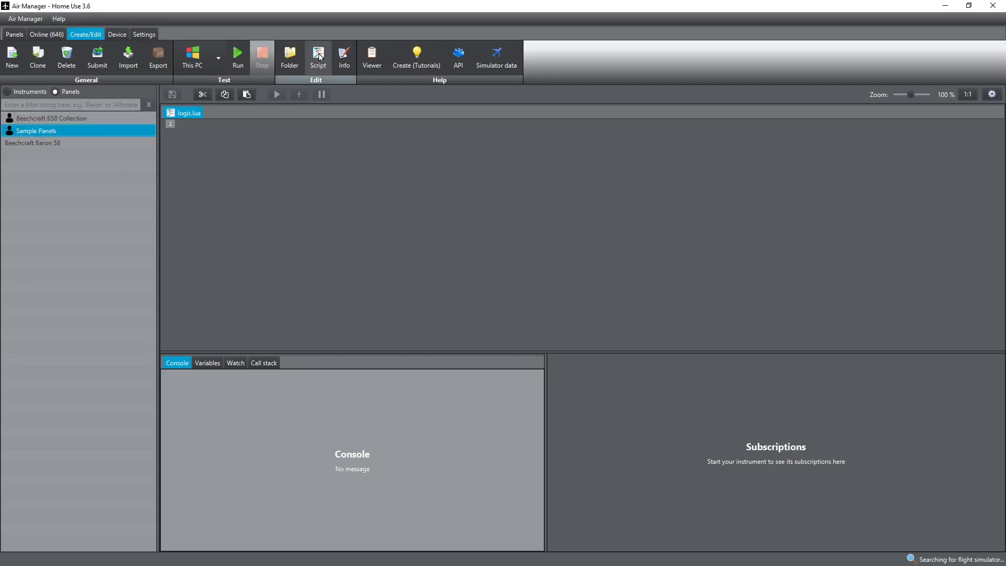
{"action": "right_click", "coordinate": [75, 128]}
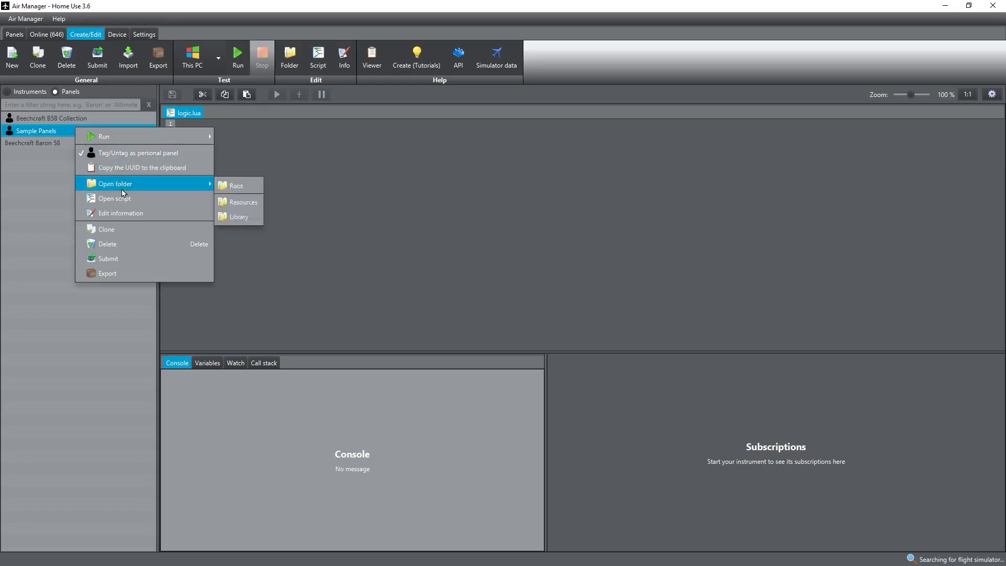
{"action": "left_click", "coordinate": [49, 133]}
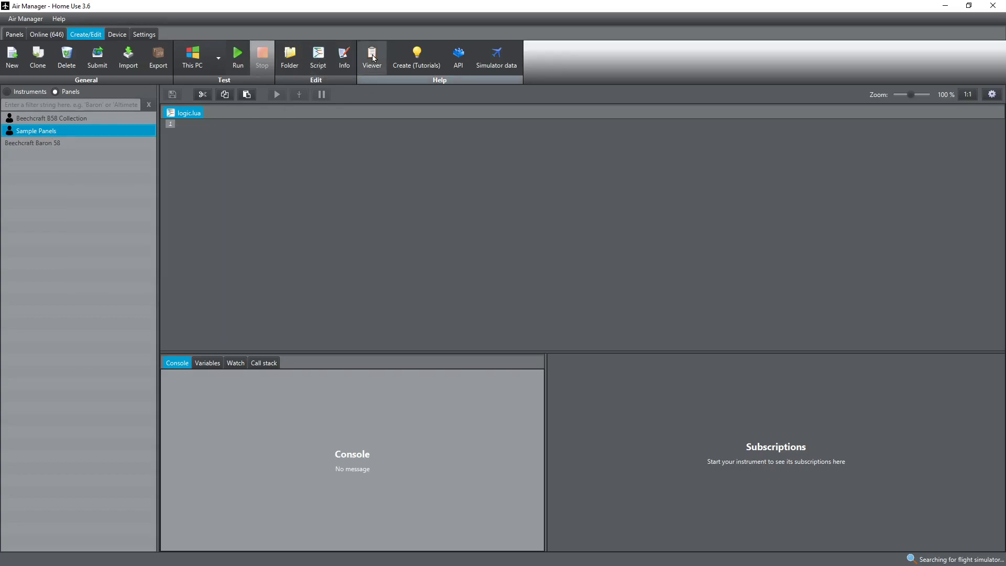
{"action": "left_click", "coordinate": [344, 54]}
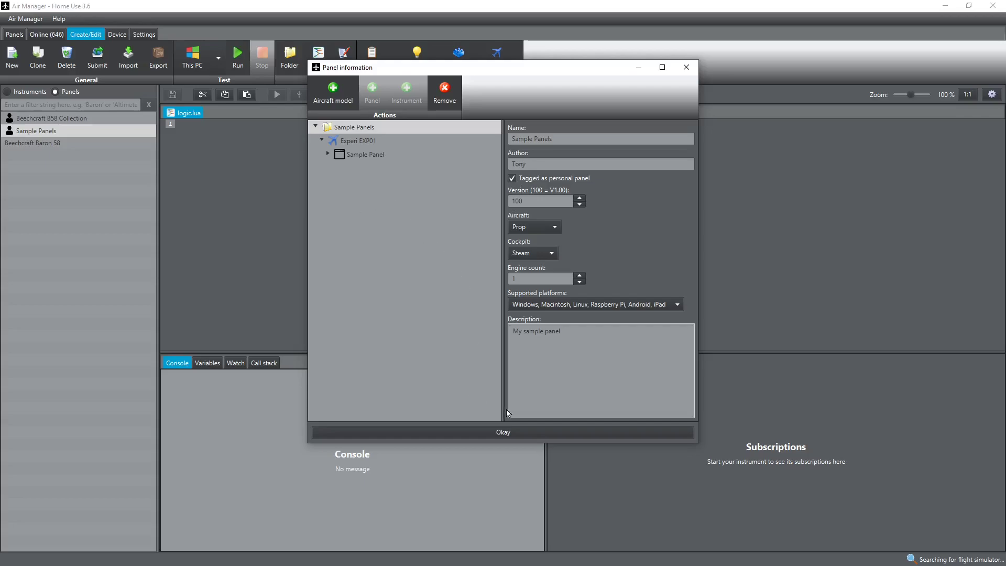
{"action": "left_click", "coordinate": [499, 430]}
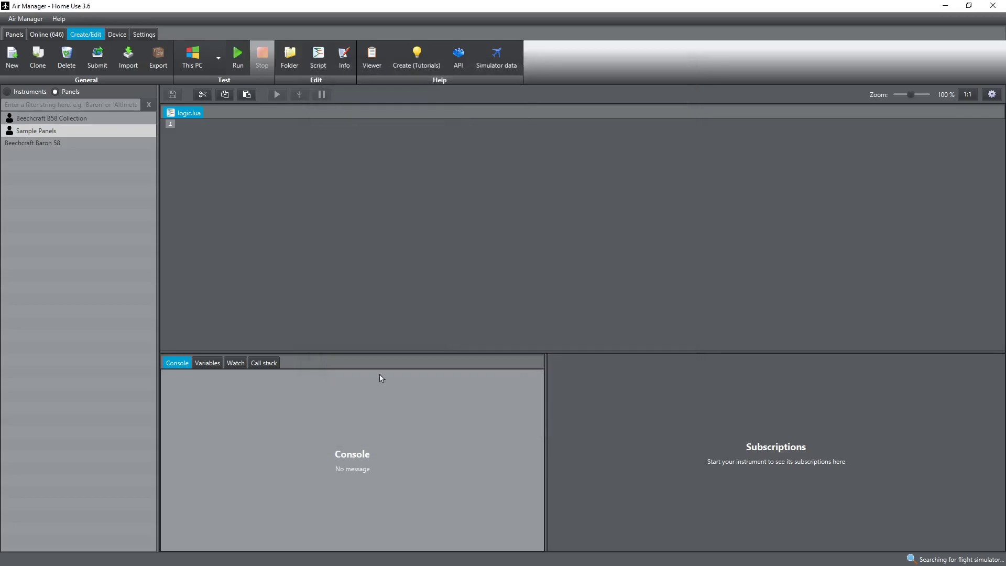
View the Sample Panel's instrument layout, compare it with the Sample Panels entry in the editor, and return to the layout.
{"action": "left_click", "coordinate": [15, 34]}
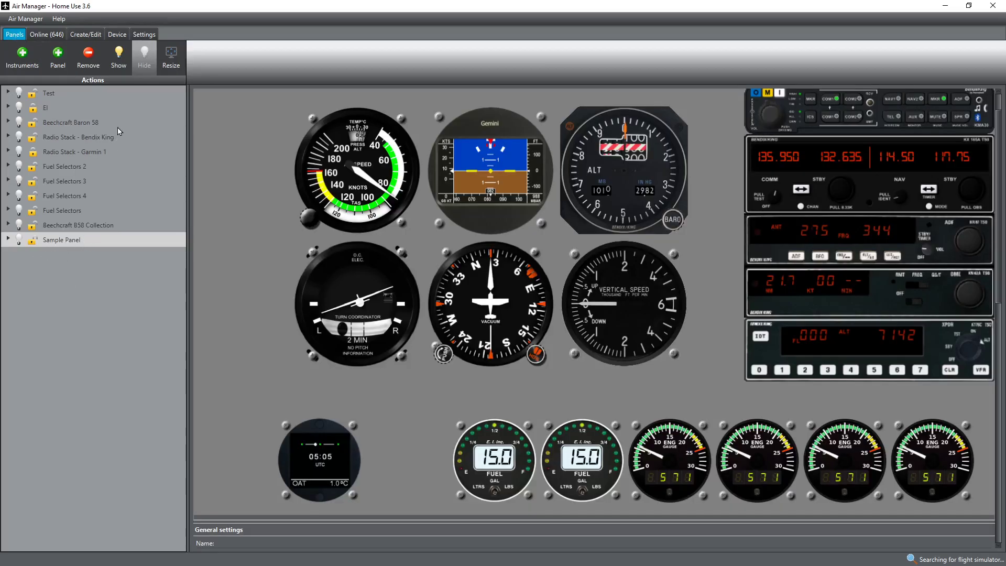
{"action": "left_click", "coordinate": [74, 35]}
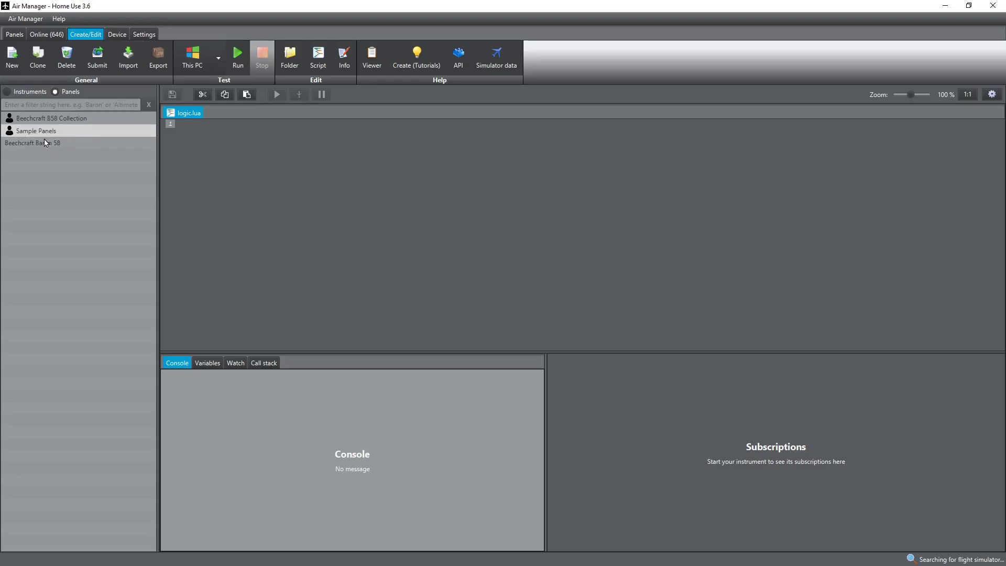
{"action": "left_click", "coordinate": [14, 35]}
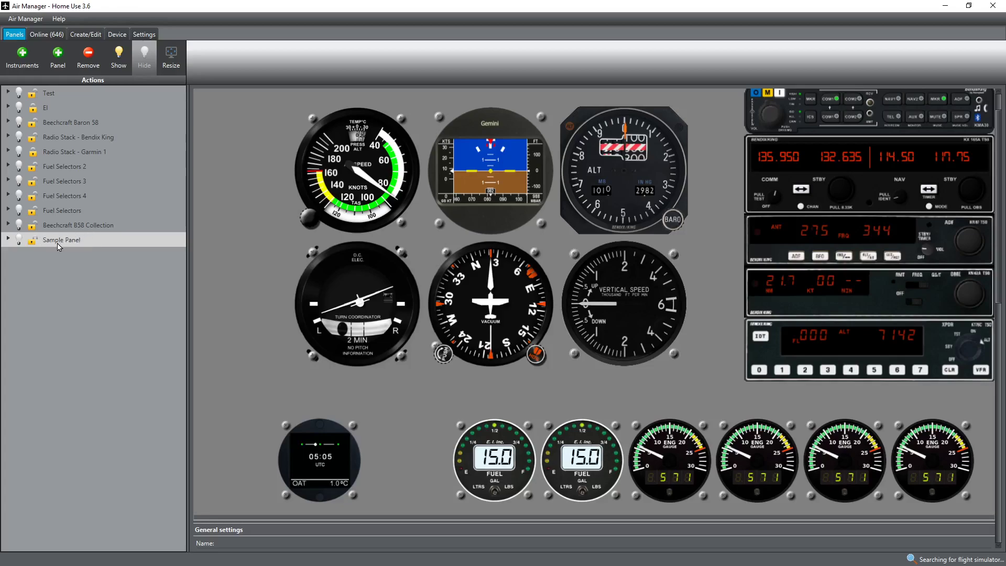
Remove Sample Panel from the installed panels, look at the Sample Panels project in the editor, and return to the panel list.
{"action": "left_click", "coordinate": [89, 54]}
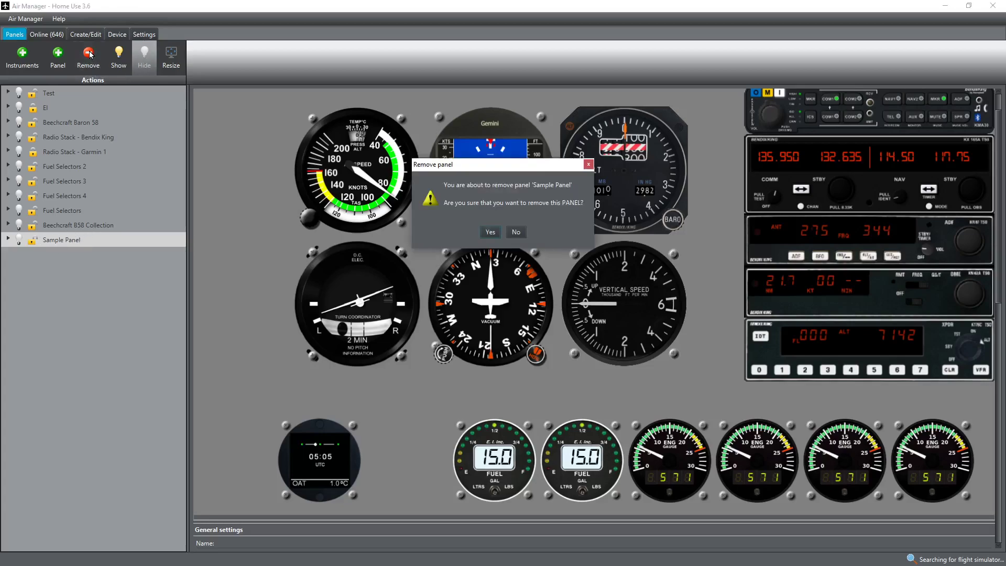
{"action": "left_click", "coordinate": [490, 232]}
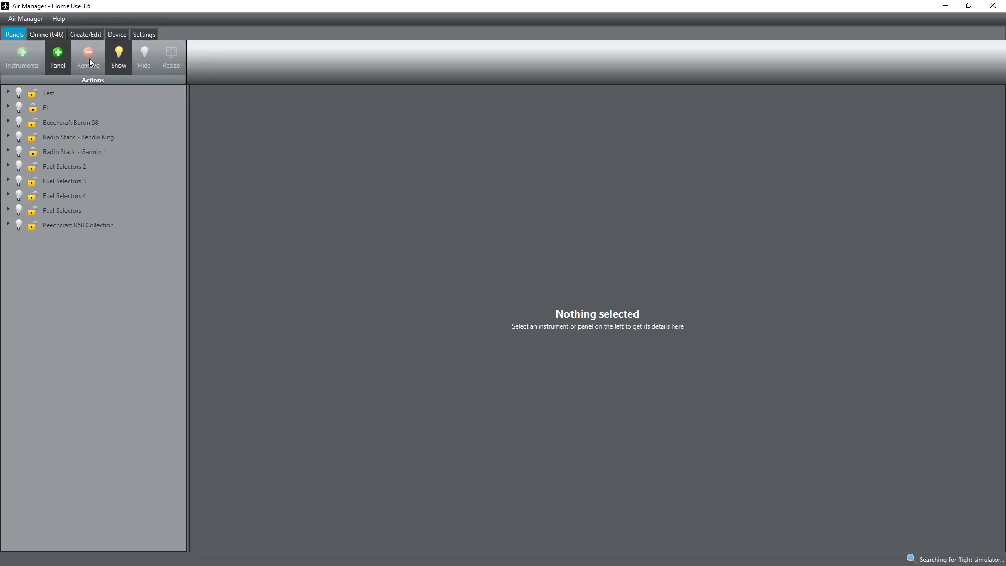
{"action": "left_click", "coordinate": [78, 34]}
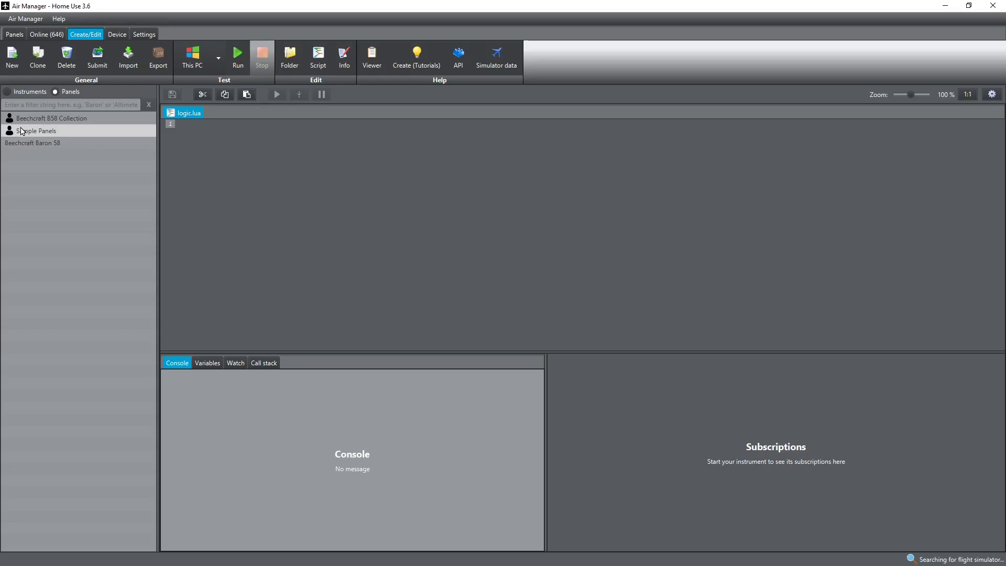
{"action": "left_click", "coordinate": [14, 34]}
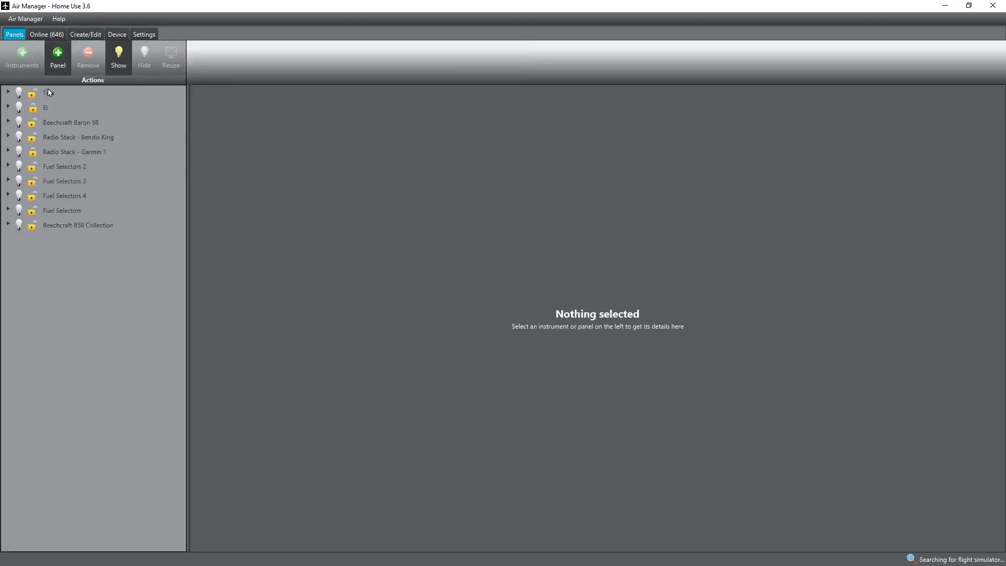
Start adding a premade panel and look through the available packages to find Sample Panels.
{"action": "left_click", "coordinate": [57, 56]}
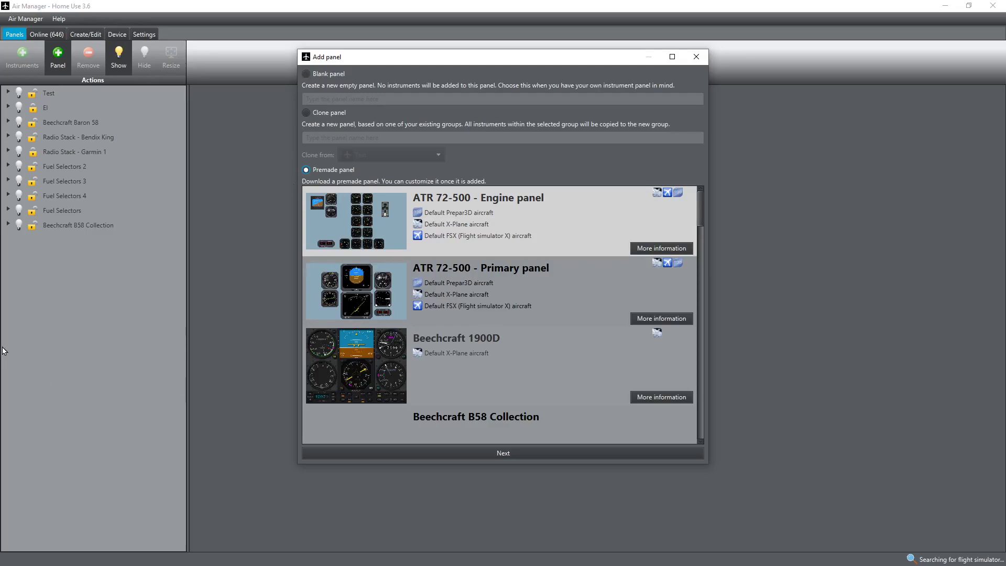
{"action": "scroll", "coordinate": [498, 220], "scroll_direction": "down", "scroll_amount": 3}
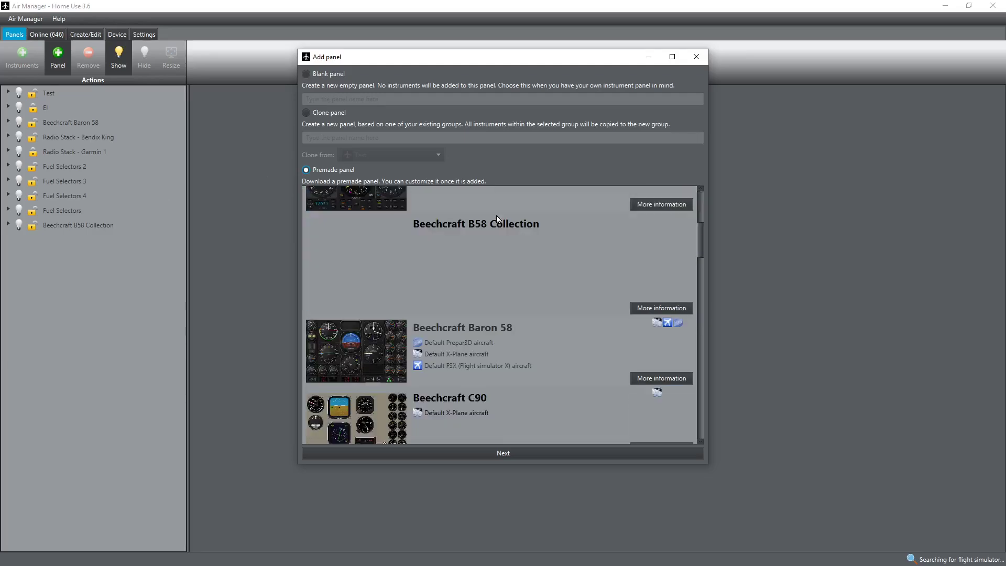
{"action": "scroll", "coordinate": [497, 219], "scroll_direction": "up", "scroll_amount": 3}
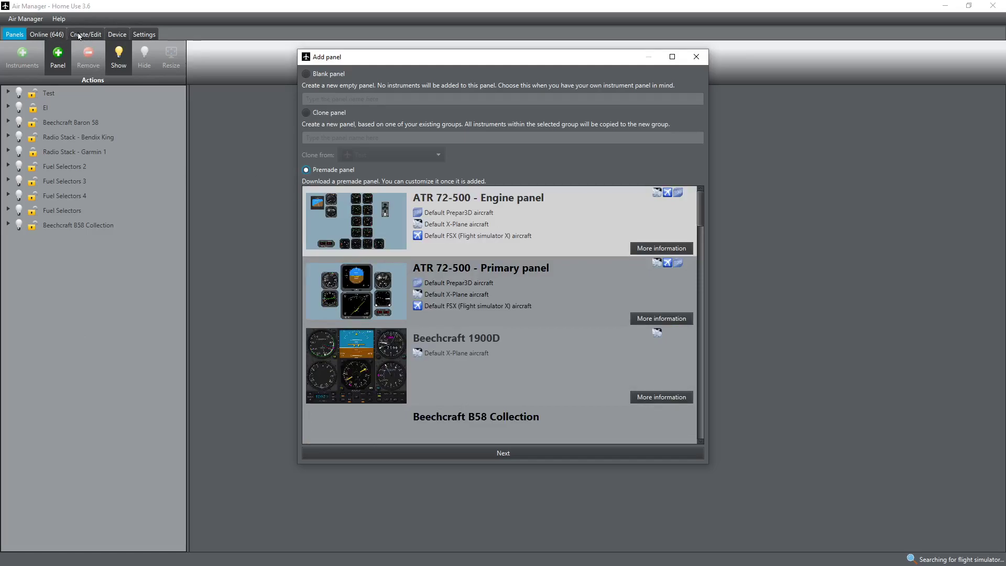
{"action": "scroll", "coordinate": [533, 263], "scroll_direction": "down", "scroll_amount": 10}
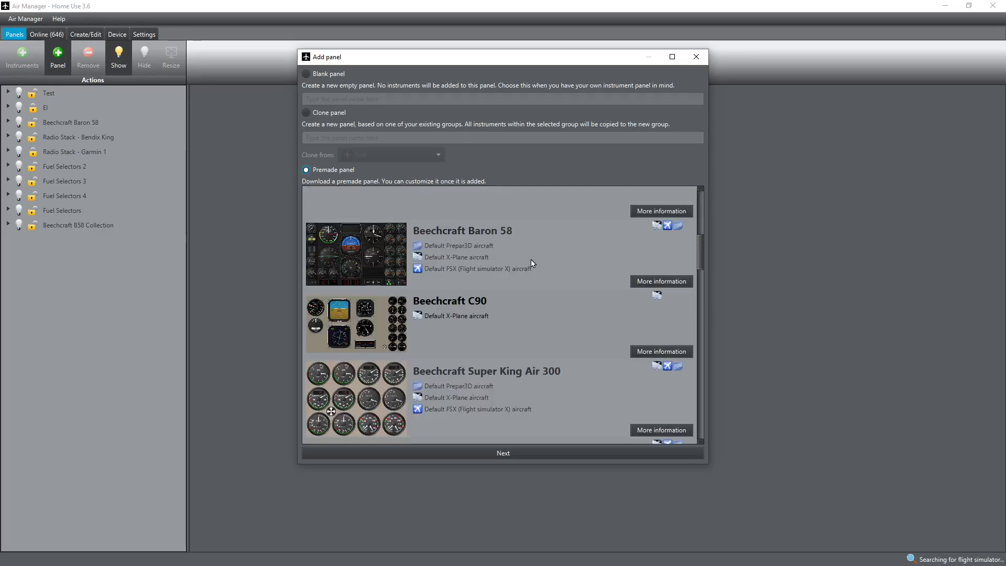
{"action": "scroll", "coordinate": [533, 263], "scroll_direction": "down", "scroll_amount": 10}
{"action": "scroll", "coordinate": [499, 277], "scroll_direction": "up", "scroll_amount": 20}
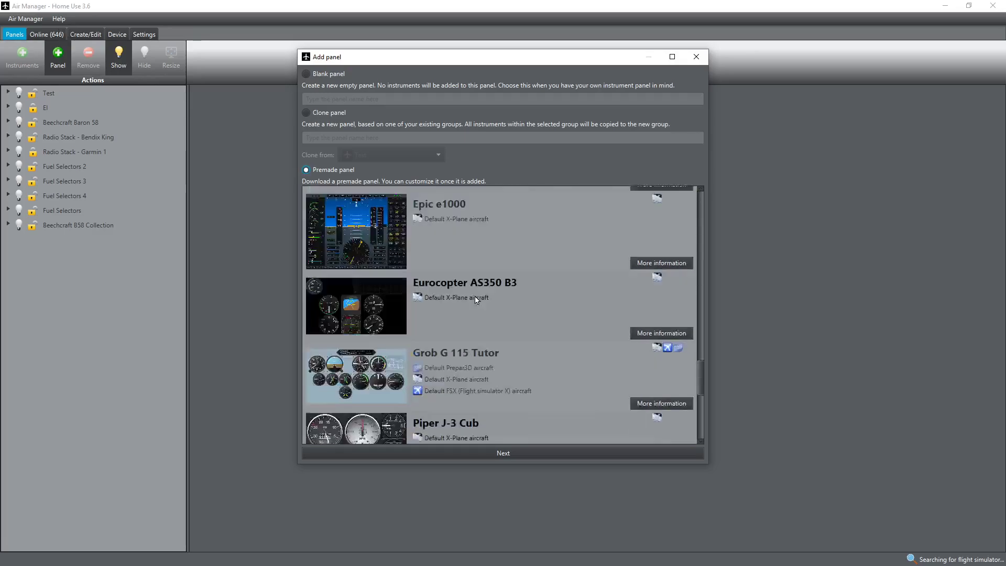
{"action": "scroll", "coordinate": [476, 372], "scroll_direction": "down", "scroll_amount": 20}
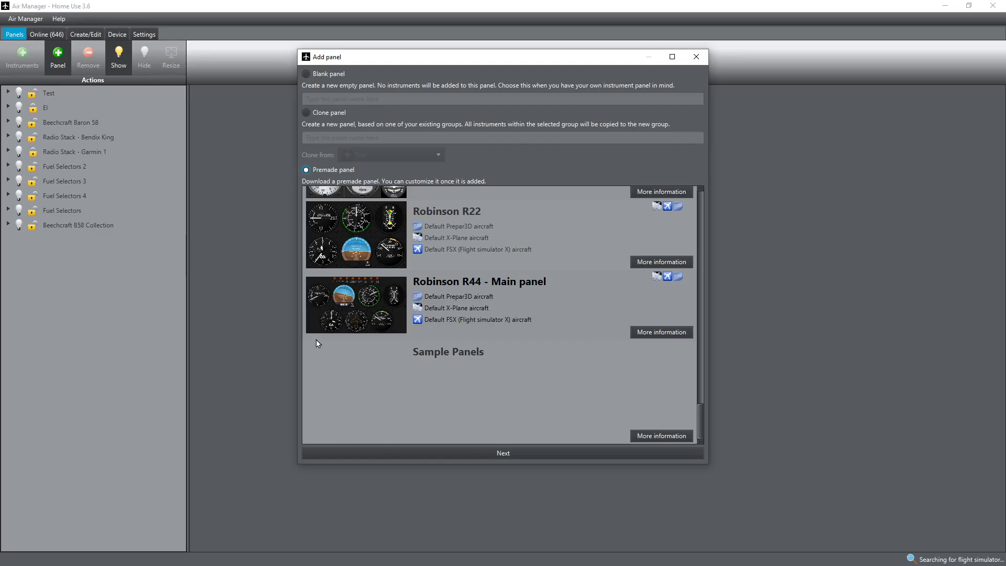
{"action": "scroll", "coordinate": [396, 391], "scroll_direction": "up", "scroll_amount": 3}
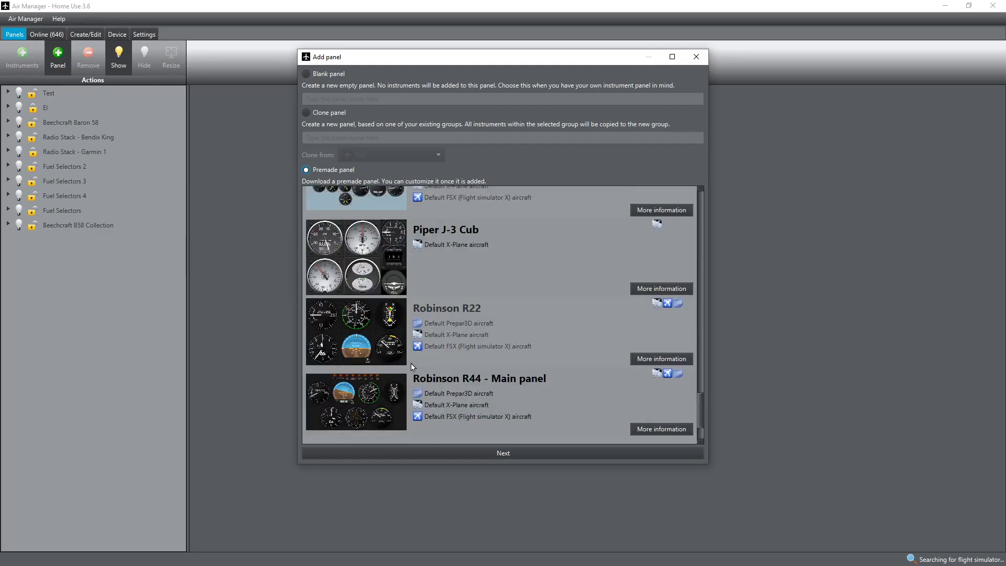
Add the Sample Panel layout from the premade Sample Panels package on Display 1 (1920x1080).
{"action": "left_click", "coordinate": [505, 454]}
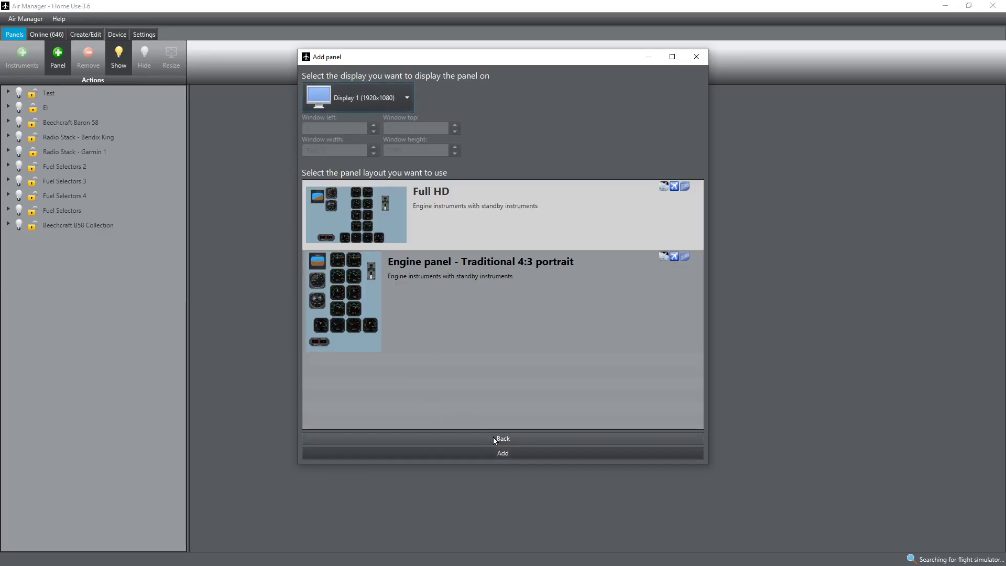
{"action": "left_click", "coordinate": [494, 438]}
{"action": "scroll", "coordinate": [490, 283], "scroll_direction": "down", "scroll_amount": 3}
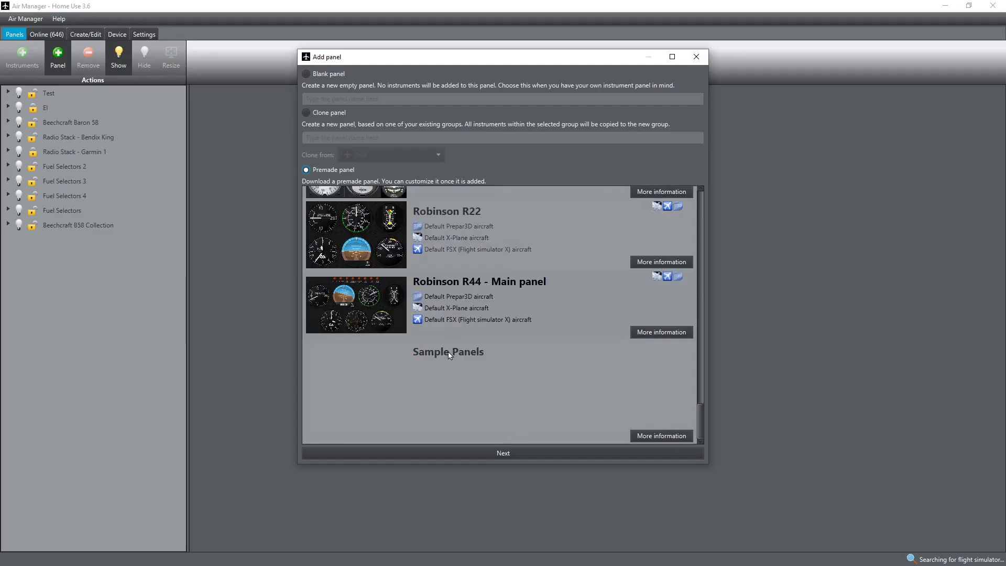
{"action": "left_click", "coordinate": [463, 369]}
{"action": "left_click", "coordinate": [501, 451]}
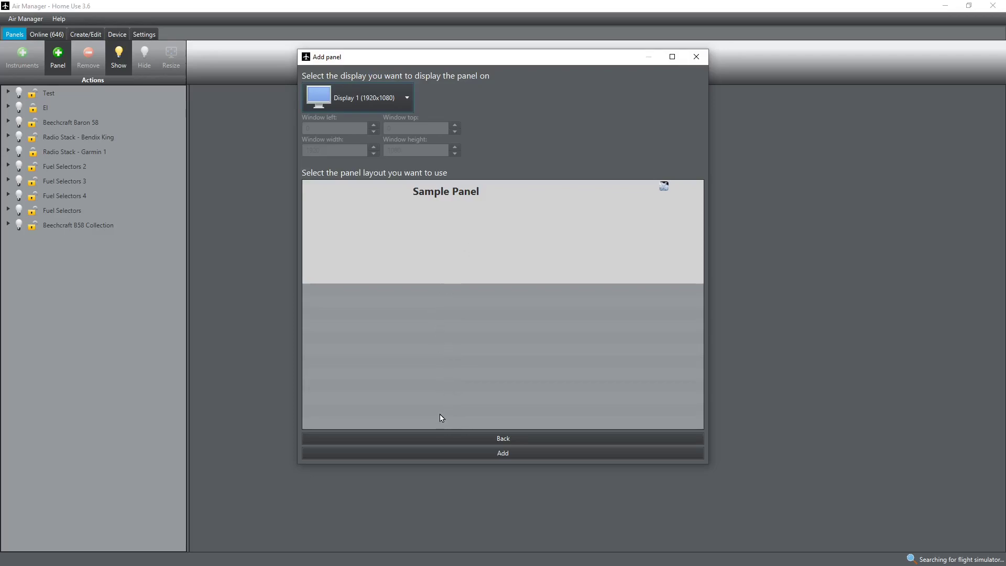
{"action": "left_click", "coordinate": [451, 227]}
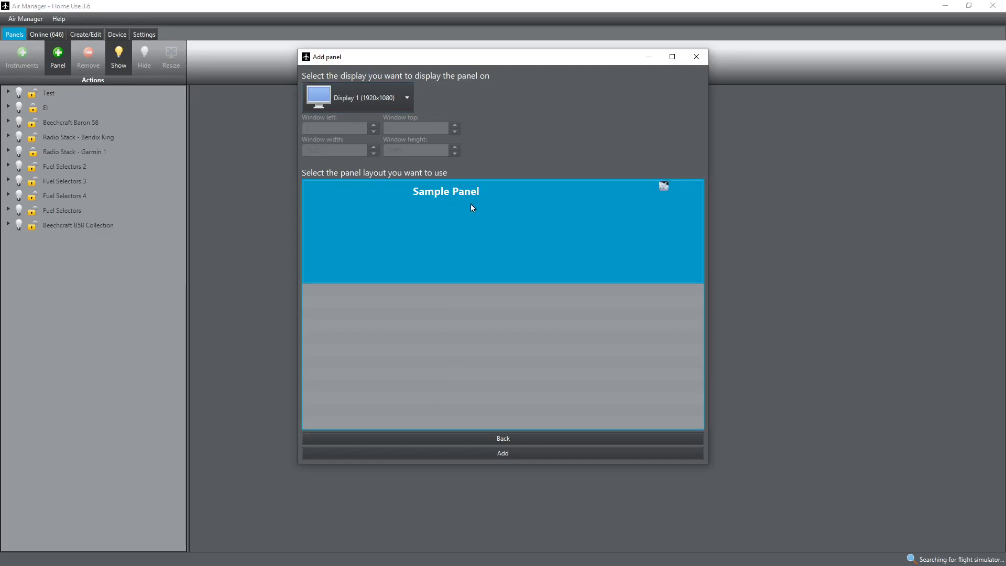
{"action": "left_click", "coordinate": [503, 454]}
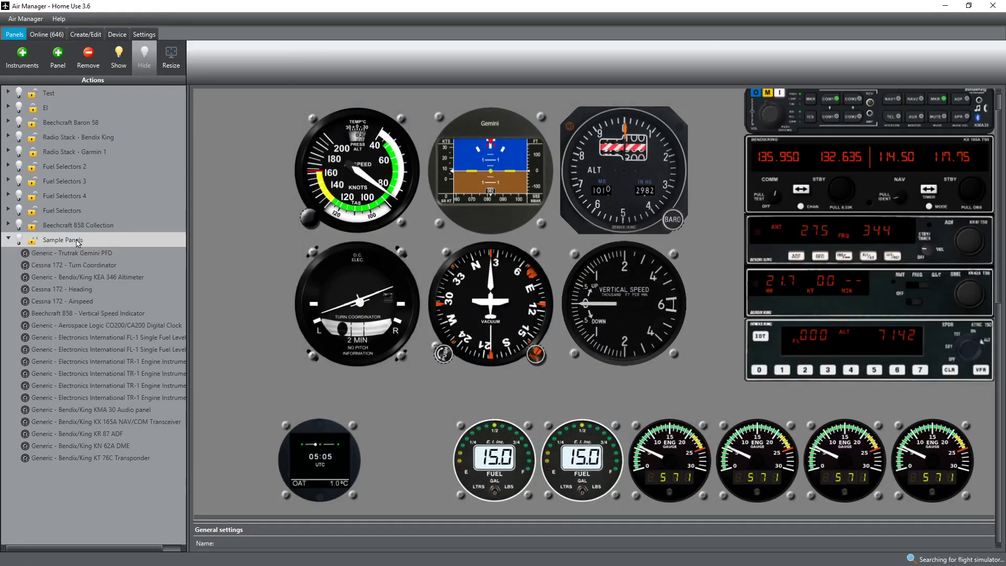
Review the settings of the Trutrak Gemini PFD, Turn Coordinator and KEA 346 Altimeter, and return to the Sample Panels layout.
{"action": "left_click", "coordinate": [77, 254]}
{"action": "left_click", "coordinate": [79, 265]}
{"action": "left_click", "coordinate": [79, 277]}
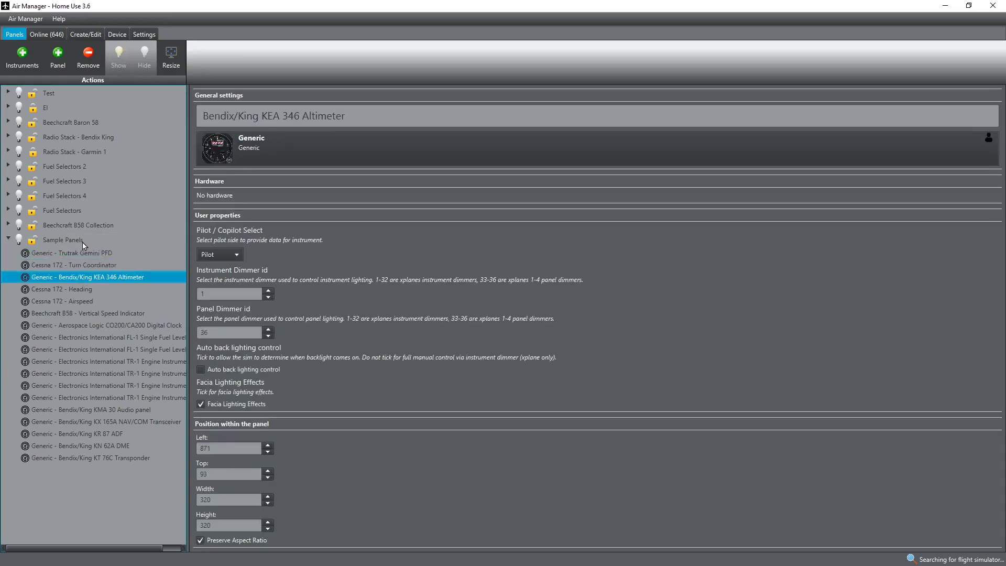
{"action": "left_click", "coordinate": [78, 240]}
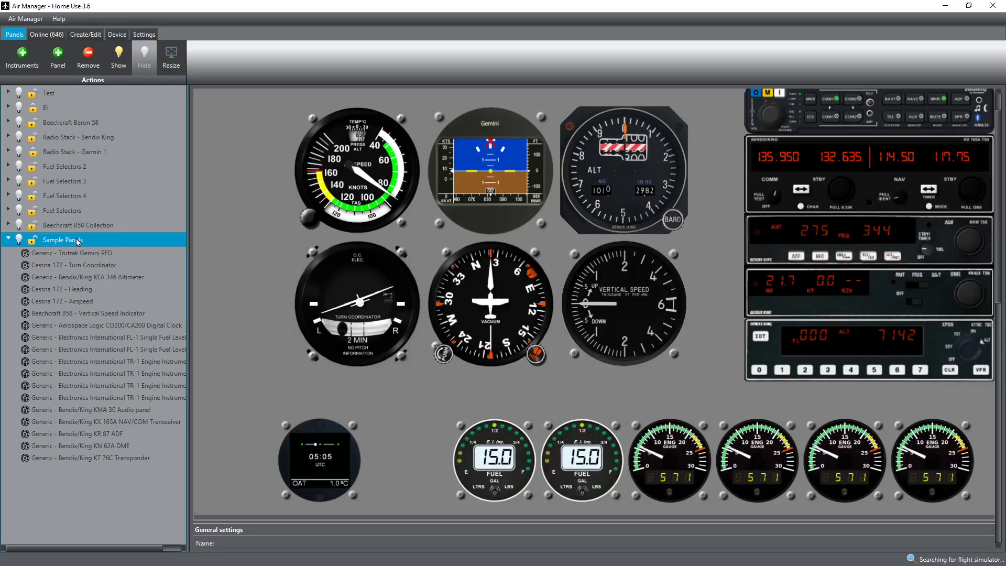
Move the Turn Coordinator in the Sample Panels layout down and outward to about left 38, top 484.
{"action": "left_click", "coordinate": [327, 431]}
{"action": "left_click", "coordinate": [499, 348]}
{"action": "left_click", "coordinate": [510, 409]}
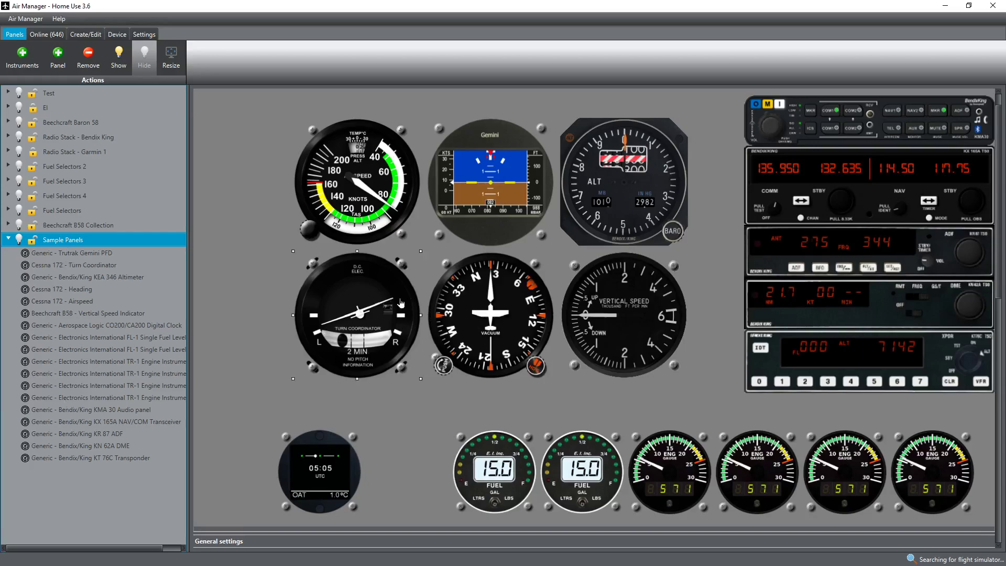
{"action": "left_click", "coordinate": [355, 312]}
{"action": "left_click_drag", "start_coordinate": [355, 312], "coordinate": [278, 343]}
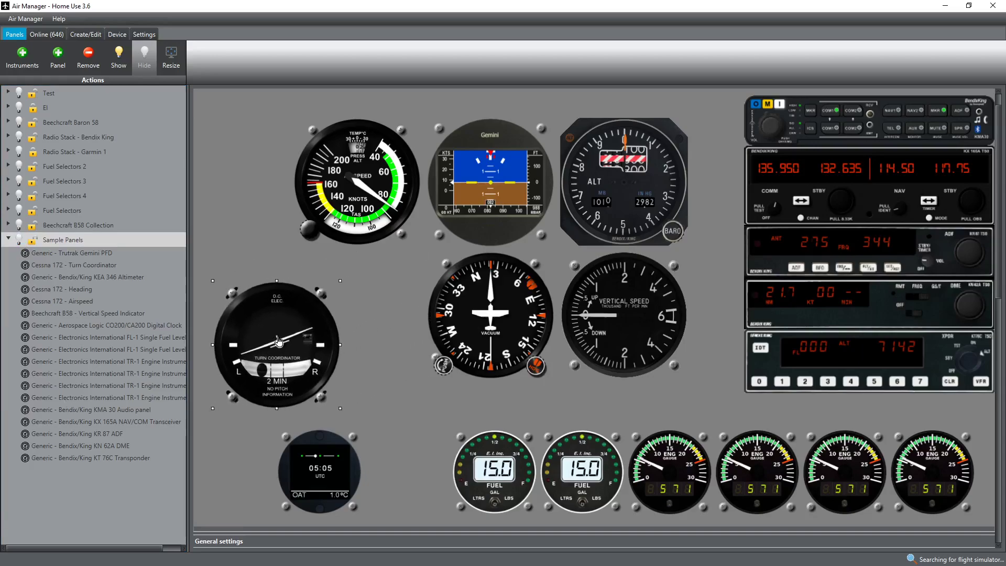
Open the panel information of the Sample Panels project and remove the Sample Panel layout from Experi EXP01.
{"action": "left_click", "coordinate": [86, 35]}
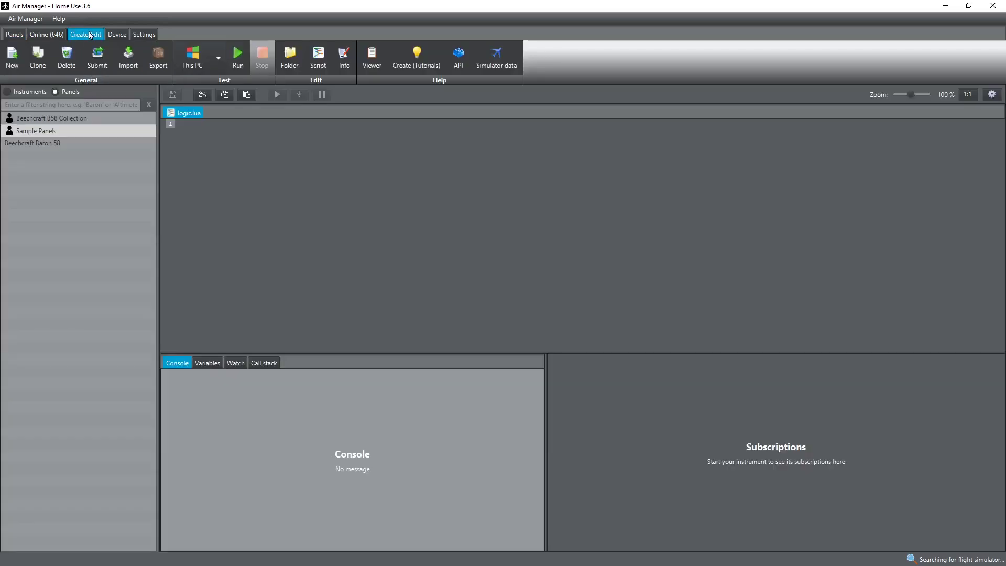
{"action": "left_click", "coordinate": [37, 134]}
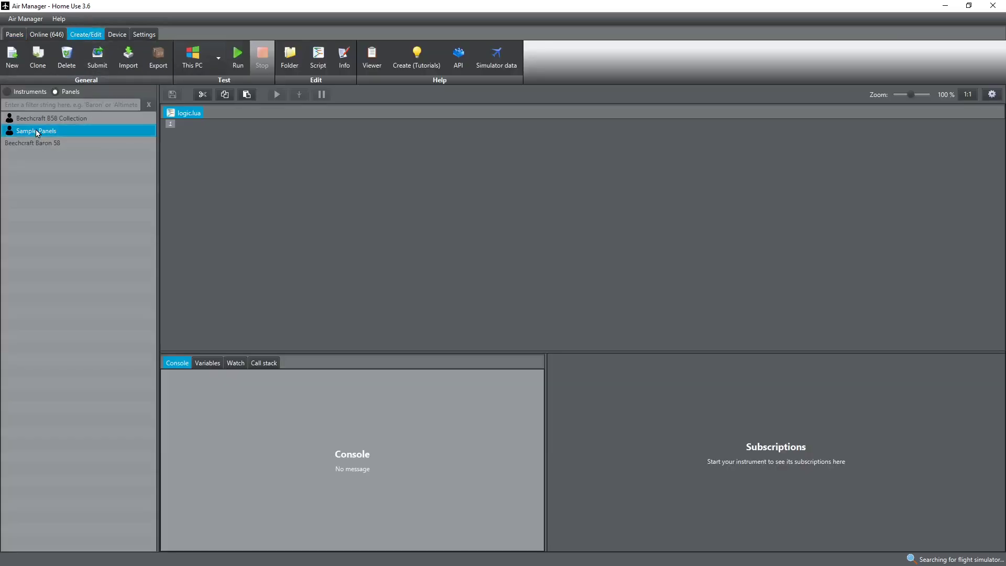
{"action": "right_click", "coordinate": [38, 133]}
{"action": "left_click", "coordinate": [114, 211]}
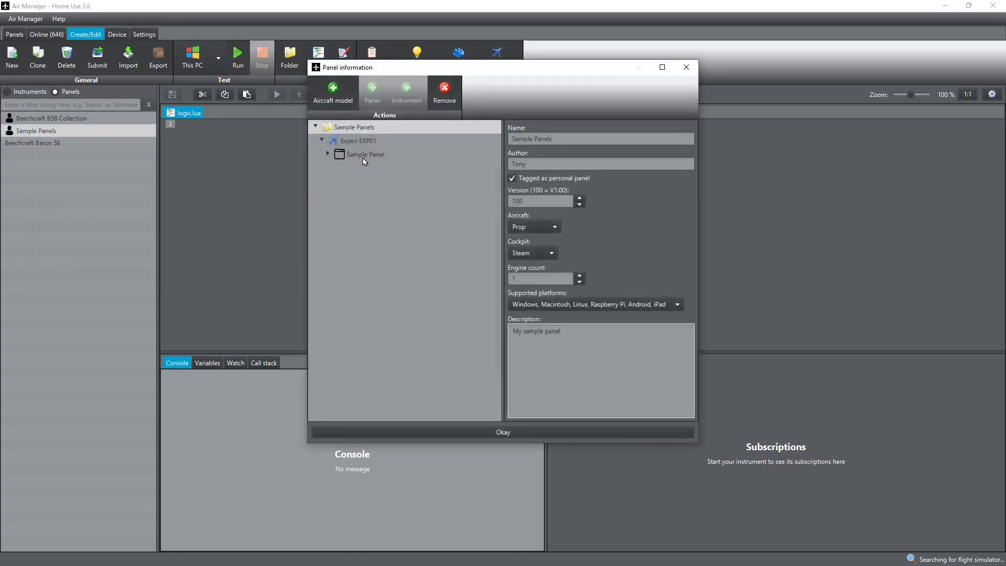
{"action": "left_click", "coordinate": [363, 157]}
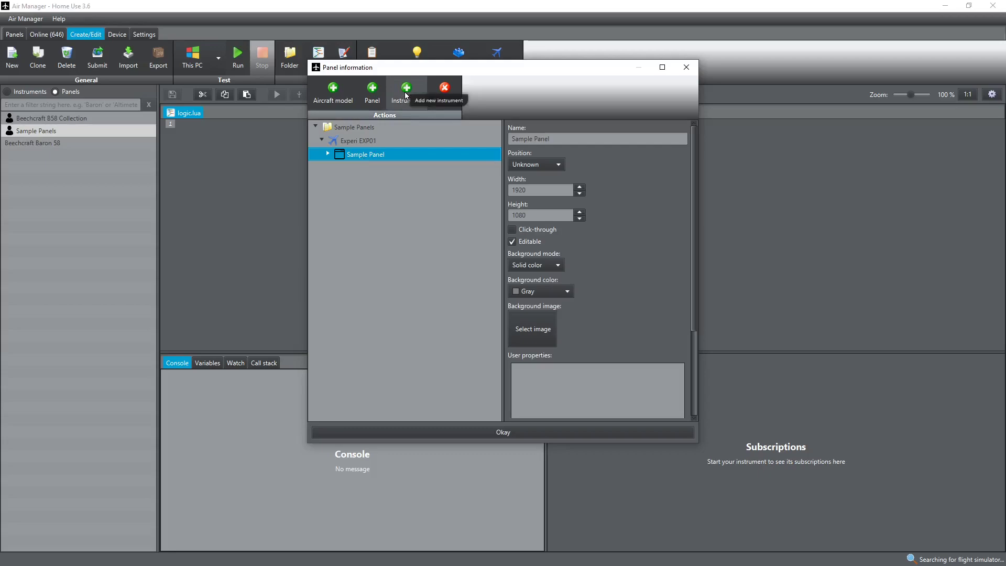
{"action": "left_click", "coordinate": [444, 90]}
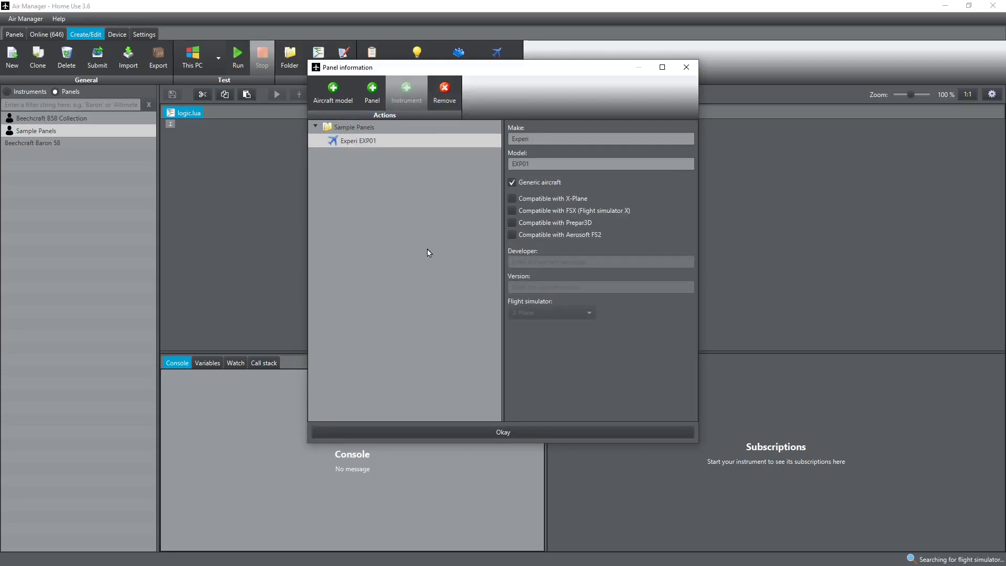
Add a layout to Experi EXP01 based on the installed Sample Panels panel and select it.
{"action": "right_click", "coordinate": [366, 141]}
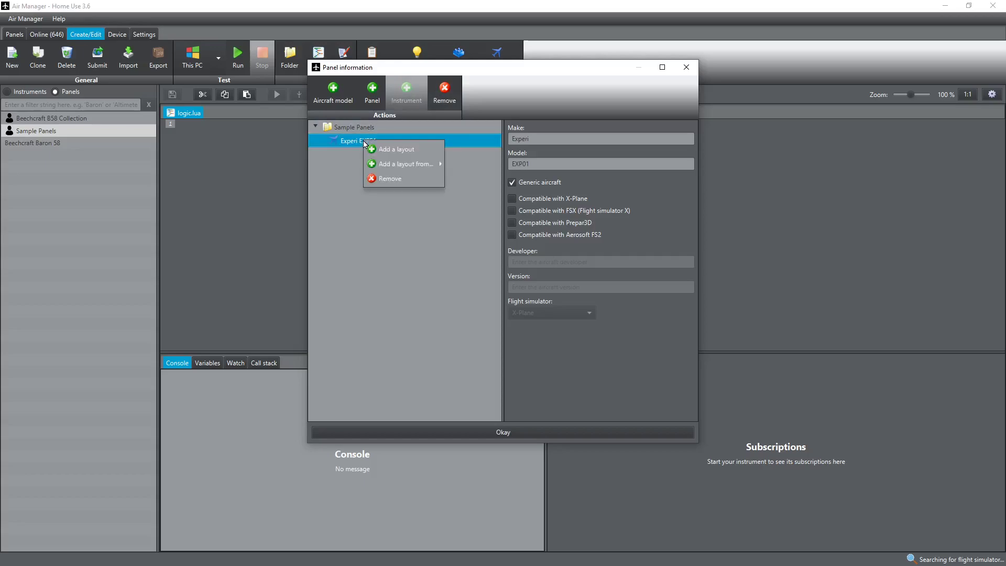
{"action": "mouse_move", "coordinate": [413, 164]}
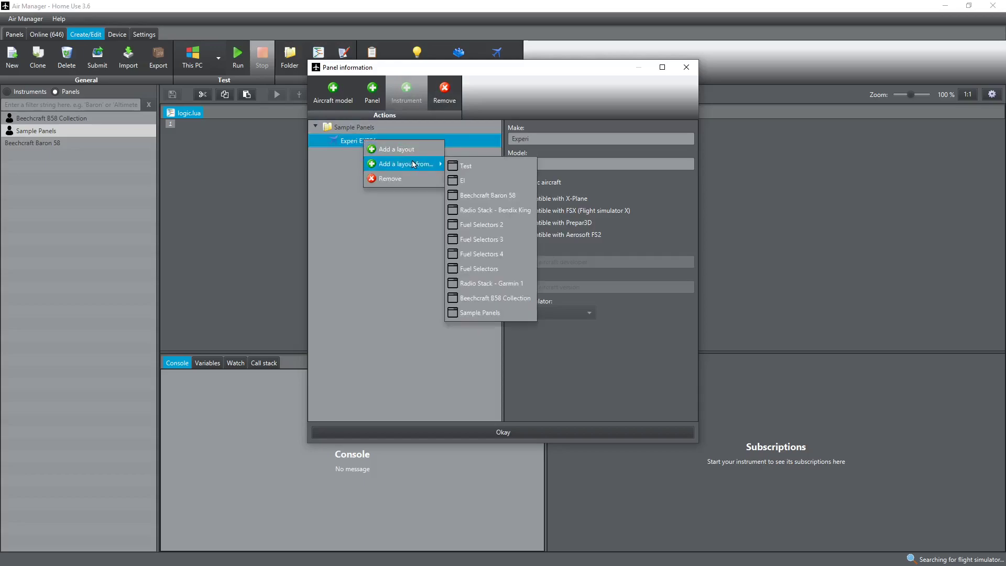
{"action": "left_click", "coordinate": [480, 313]}
{"action": "left_click", "coordinate": [381, 155]}
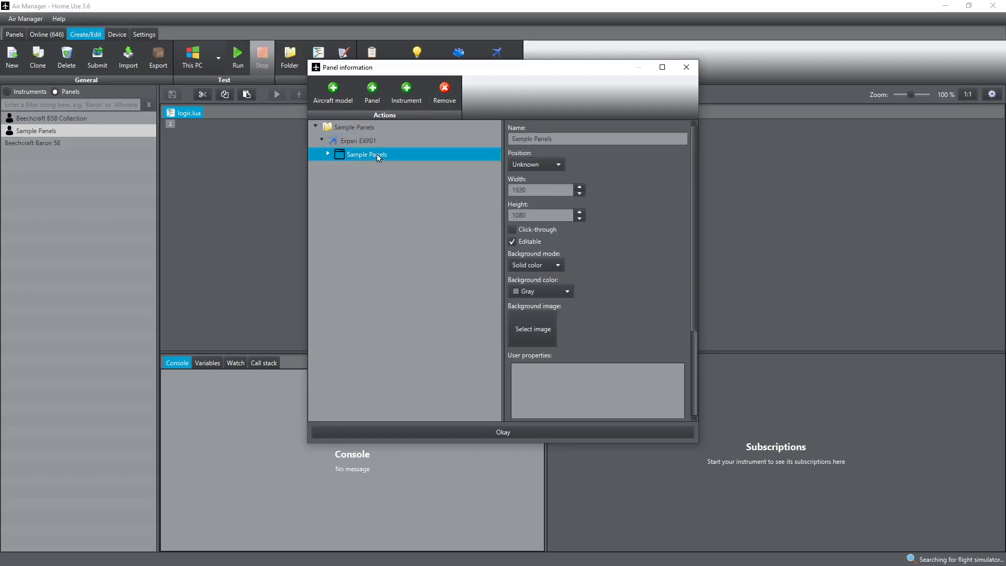
Check the Turn Coordinator's position within the imported Sample Panels layout and confirm the panel information.
{"action": "left_click", "coordinate": [328, 154]}
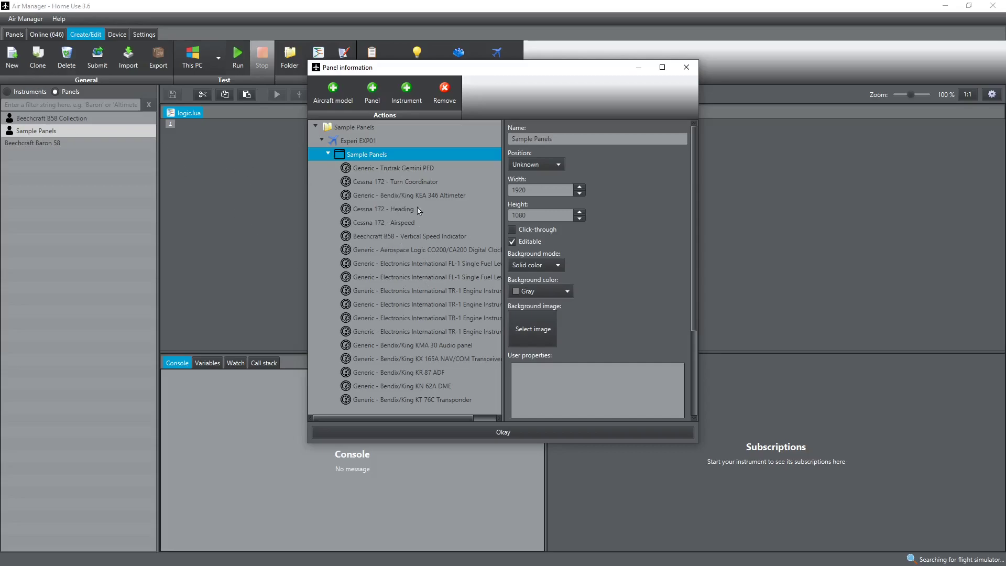
{"action": "left_click", "coordinate": [412, 181]}
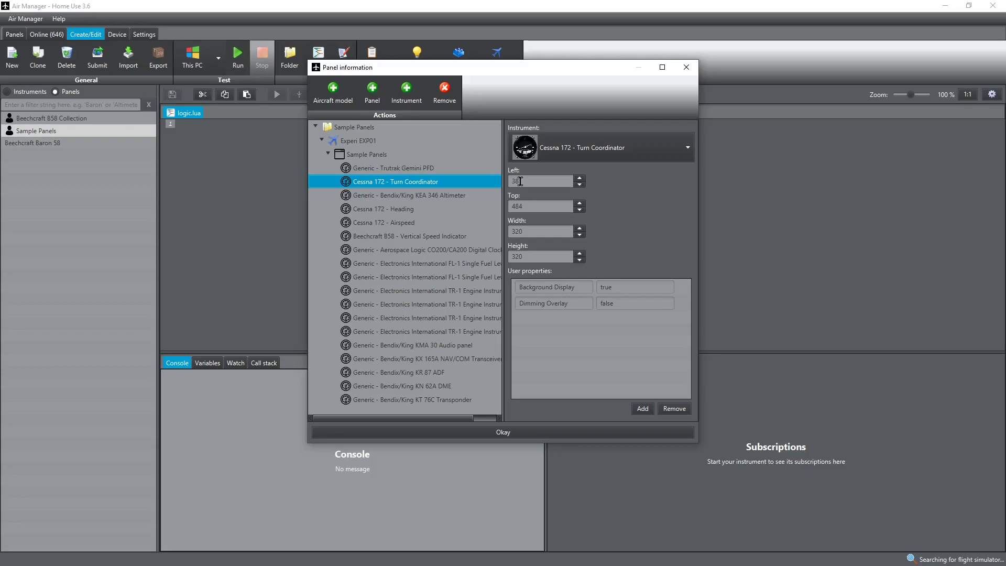
{"action": "left_click", "coordinate": [501, 431]}
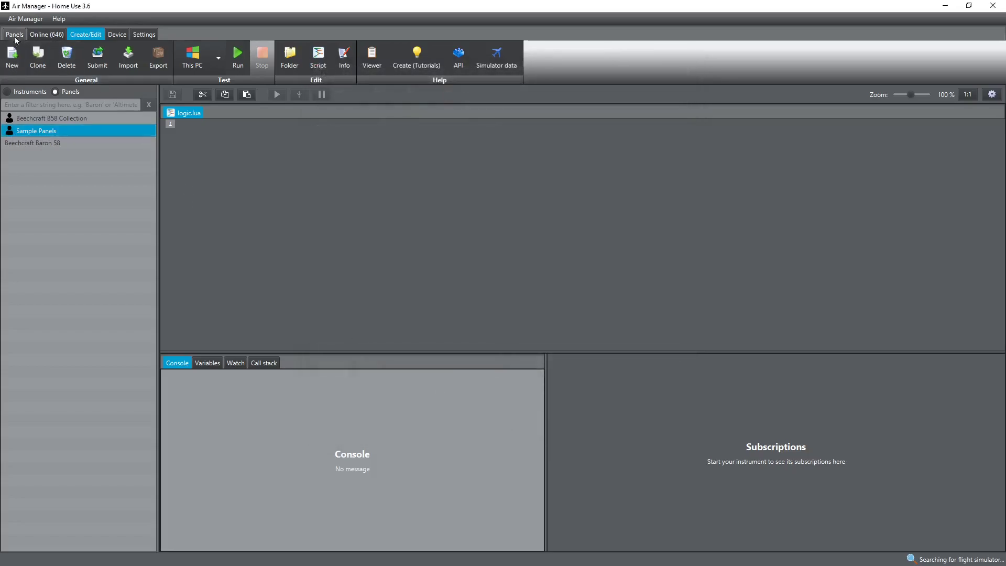
Check the Turn Coordinator's position settings in the installed Sample Panels panel, and move it back beside the heading indicator.
{"action": "left_click", "coordinate": [14, 35]}
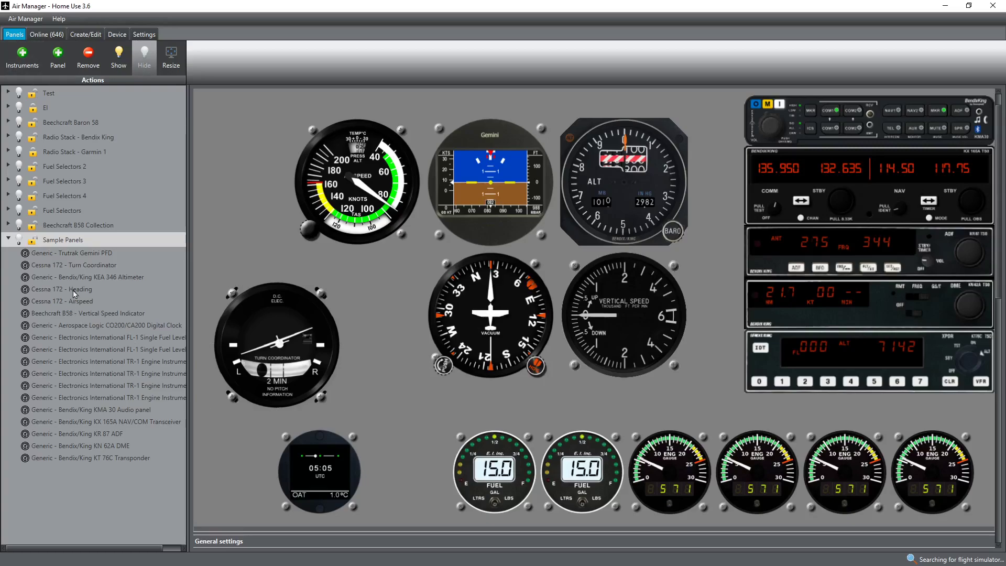
{"action": "left_click", "coordinate": [87, 268]}
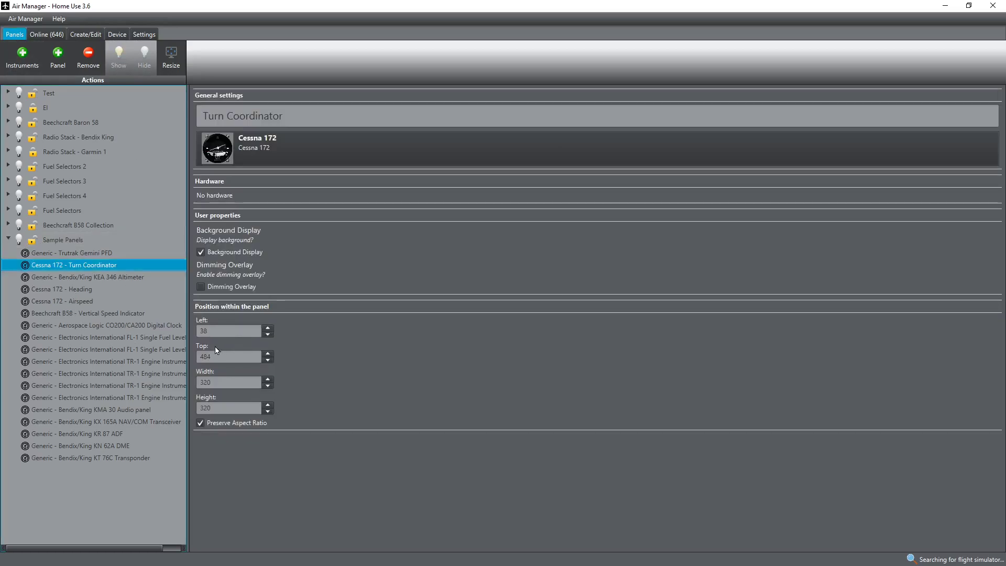
{"action": "left_click", "coordinate": [66, 241]}
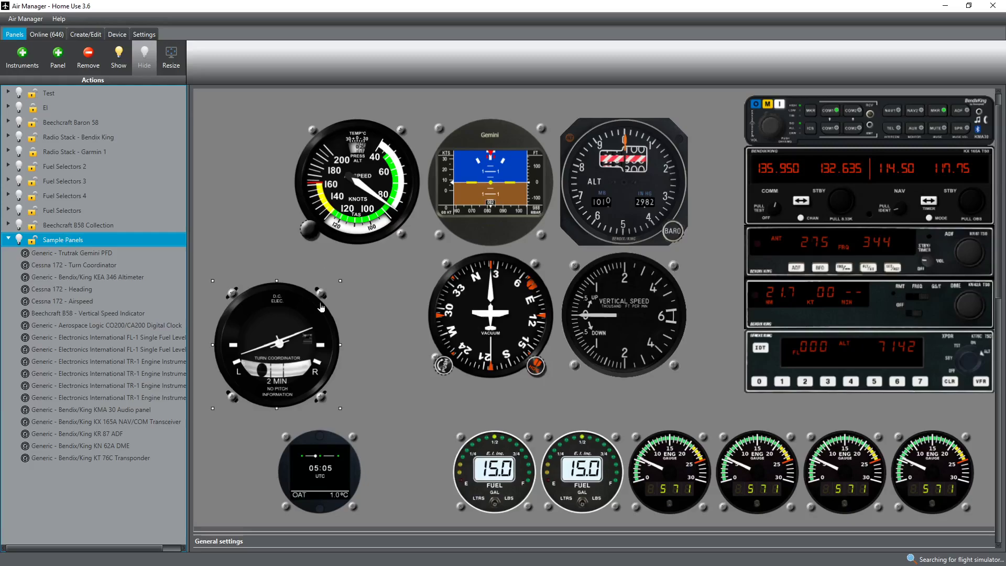
{"action": "left_click_drag", "start_coordinate": [291, 341], "coordinate": [364, 313]}
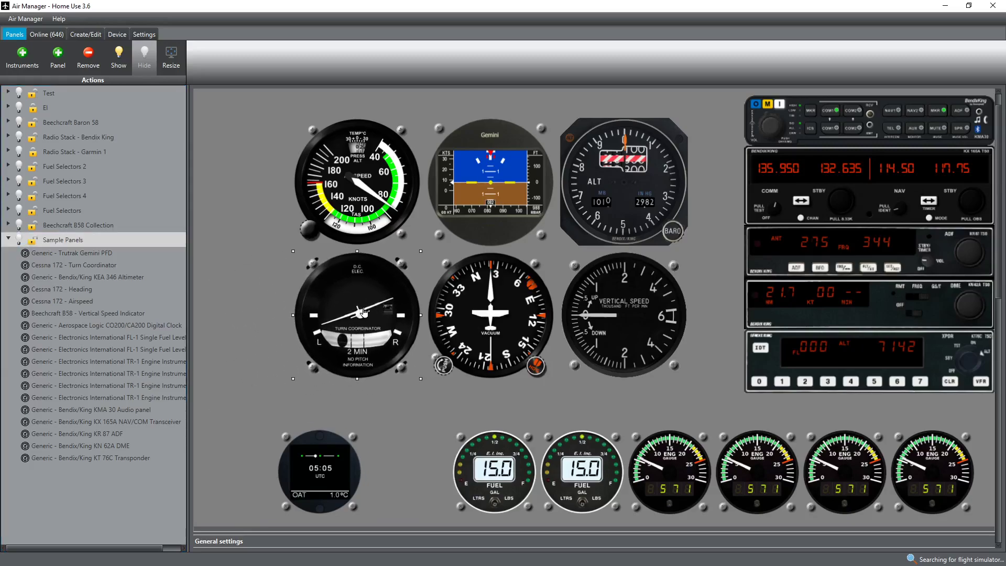
Check the Turn Coordinator's position settings, and inspect the Sample Panels project folder and its resources subfolder in the file explorer.
{"action": "left_click", "coordinate": [90, 266]}
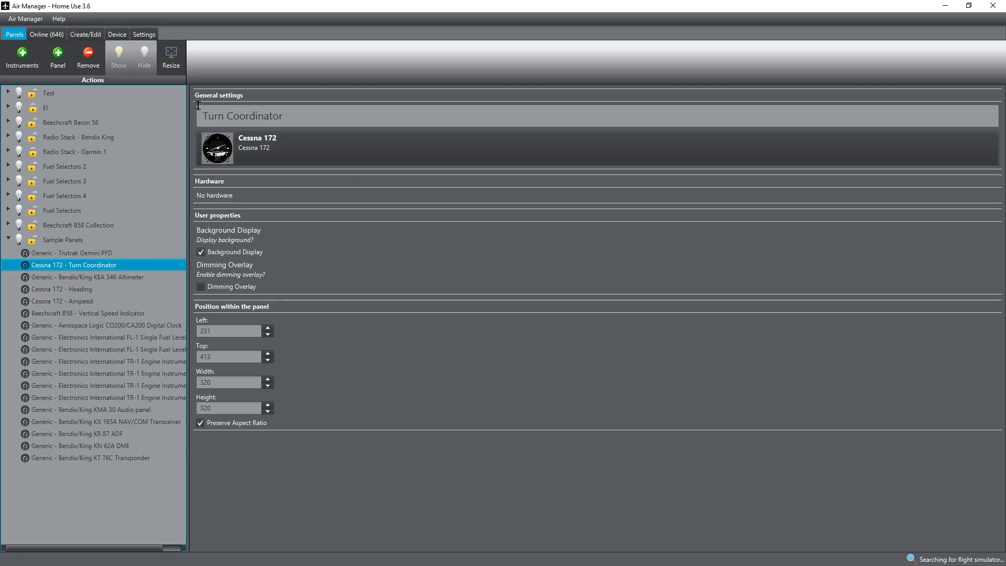
{"action": "left_click", "coordinate": [84, 35]}
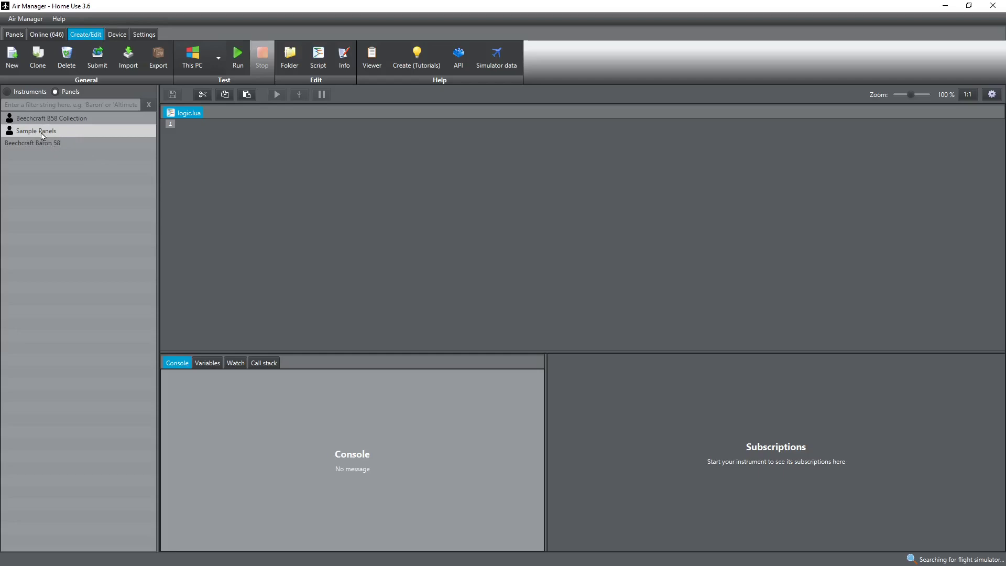
{"action": "left_click", "coordinate": [294, 53]}
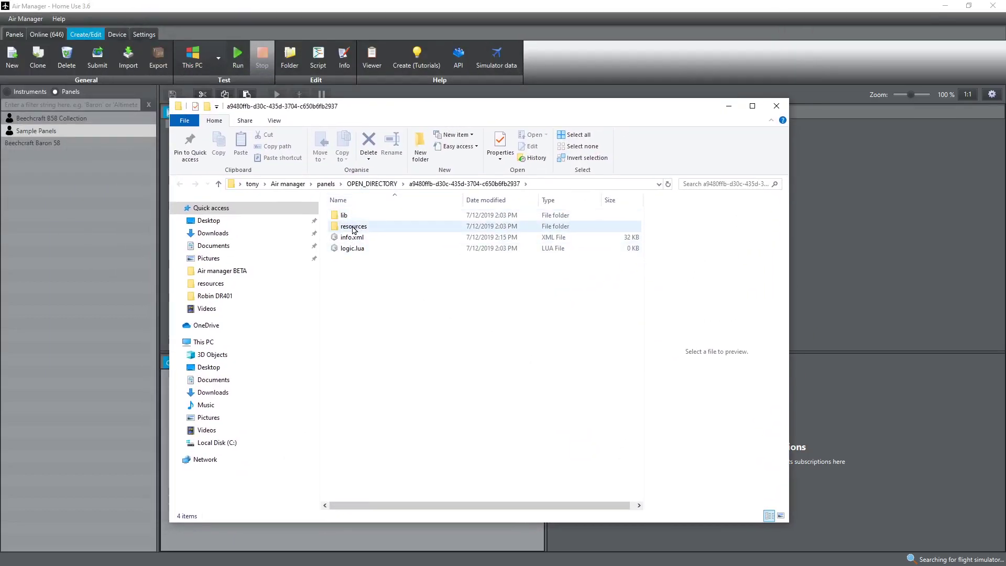
{"action": "double_click", "coordinate": [368, 229]}
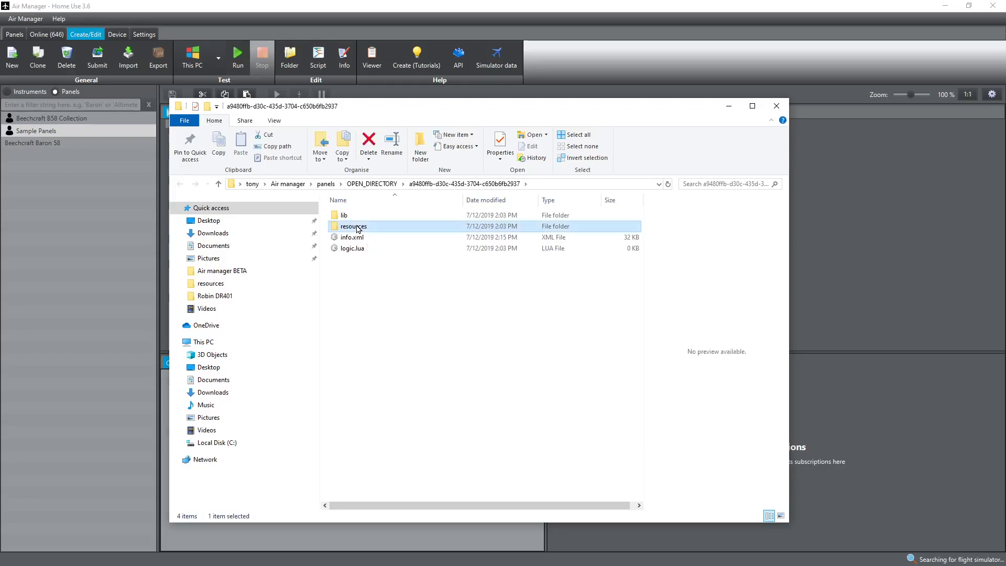
{"action": "left_click", "coordinate": [219, 184]}
{"action": "left_click", "coordinate": [777, 106]}
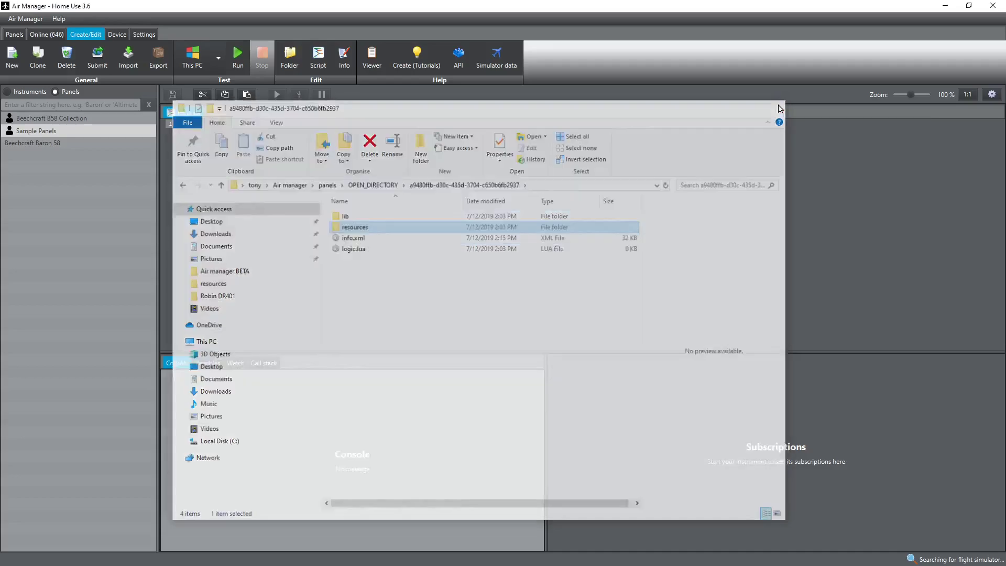
Open the Beechcraft B58 Collection project folder and examine the background image inside the first subfolder of its layouts folder.
{"action": "left_click", "coordinate": [47, 122]}
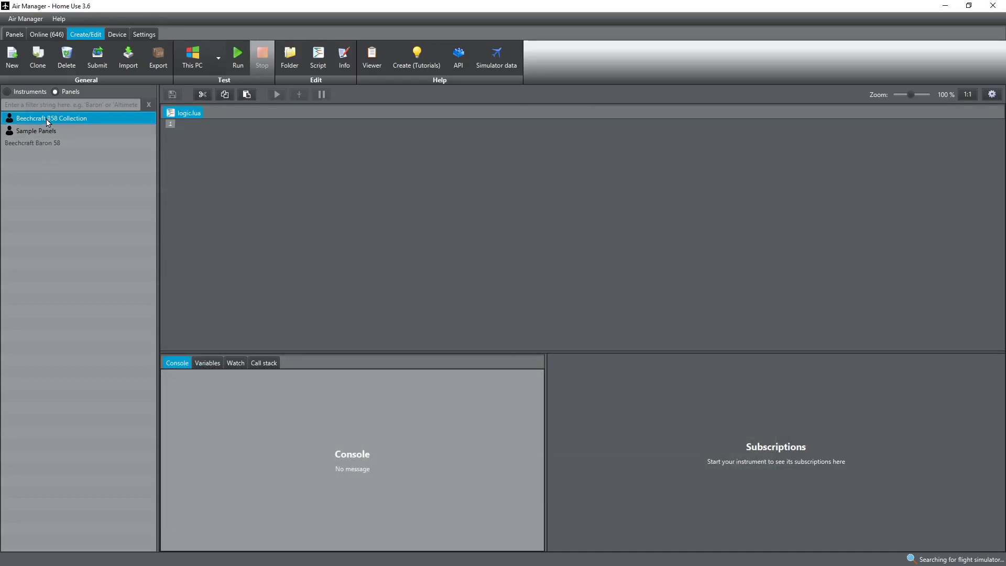
{"action": "left_click", "coordinate": [290, 57]}
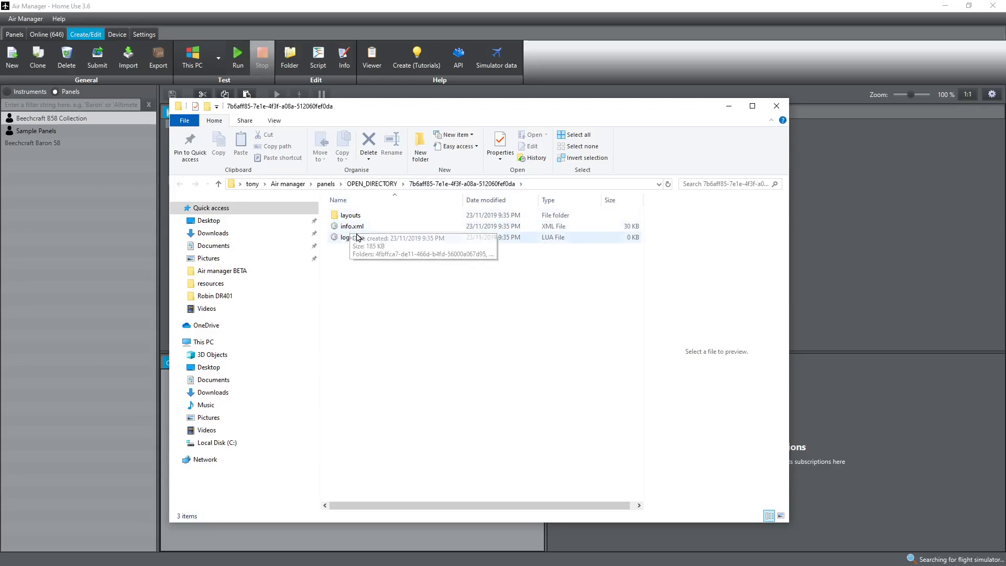
{"action": "double_click", "coordinate": [350, 216]}
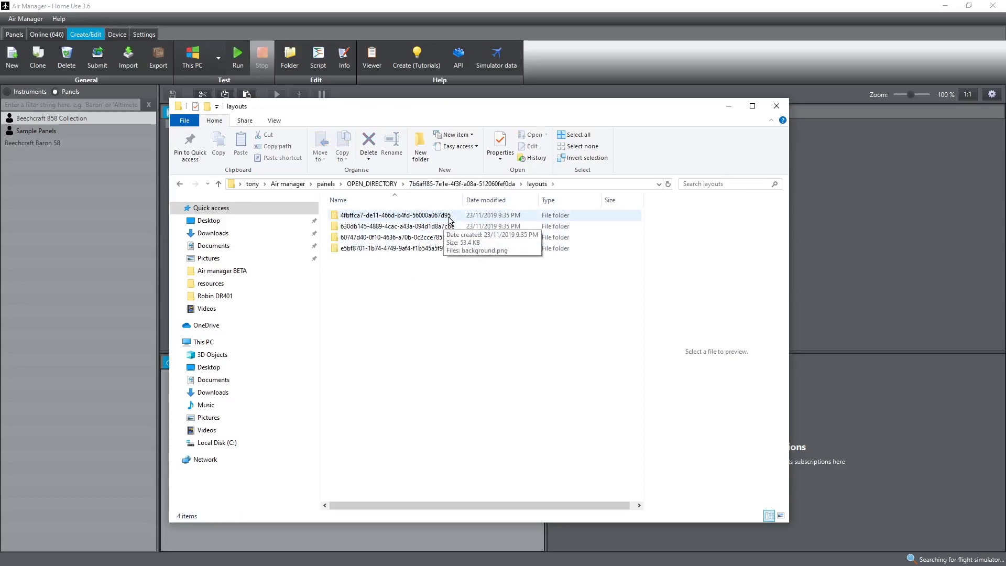
{"action": "double_click", "coordinate": [346, 215]}
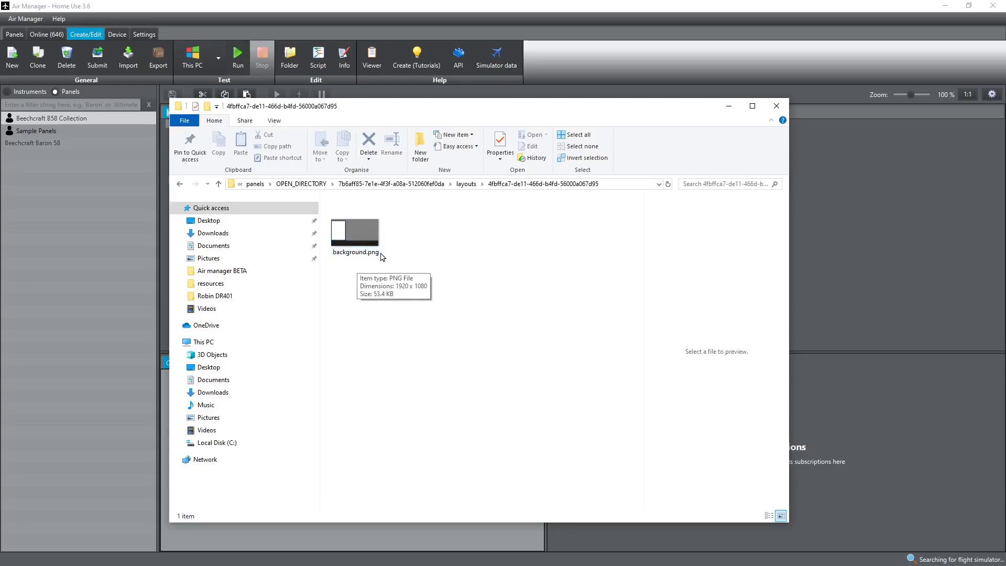
{"action": "left_click", "coordinate": [218, 183]}
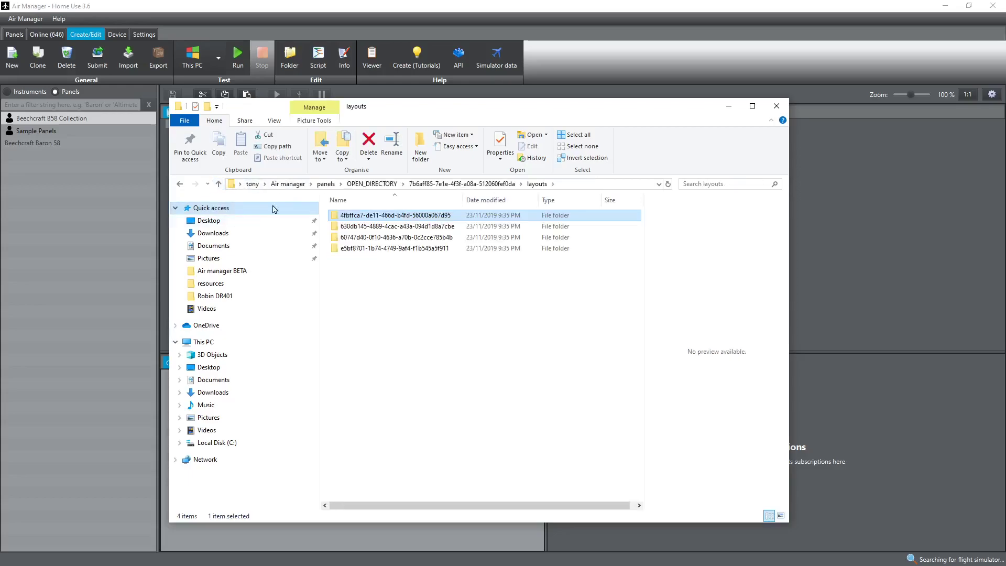
{"action": "left_click", "coordinate": [218, 183]}
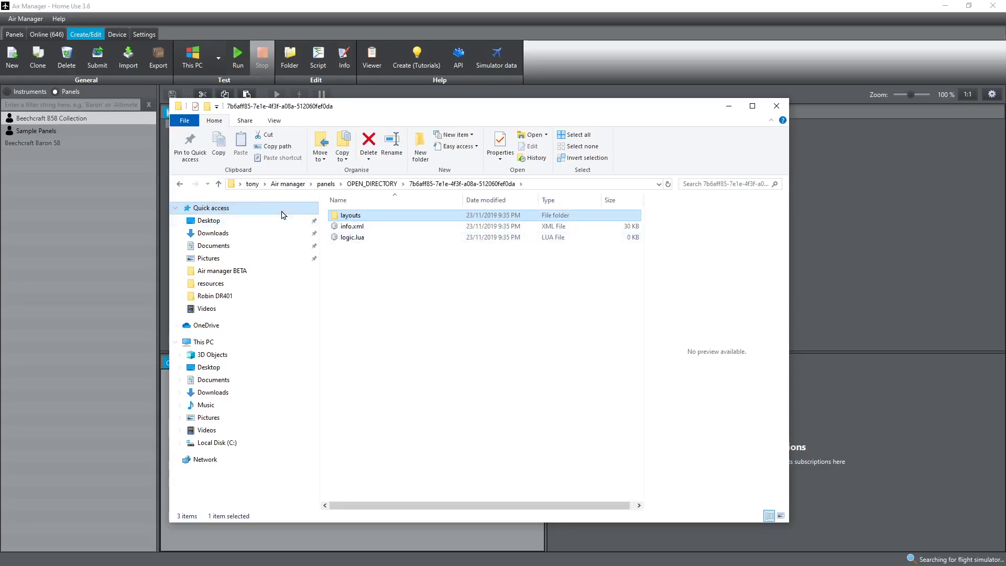
Examine the layout preview image and folder structure of the 245afdf1-4700-46e0-8282-a3141631aedd package in OPEN_DIRECTORY, and close the file explorer.
{"action": "left_click", "coordinate": [218, 183]}
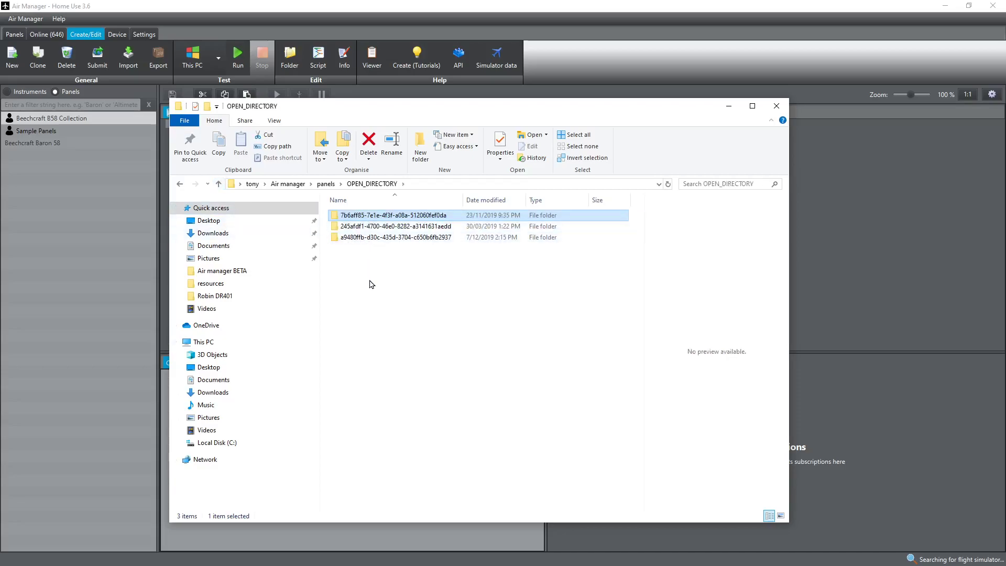
{"action": "double_click", "coordinate": [361, 226]}
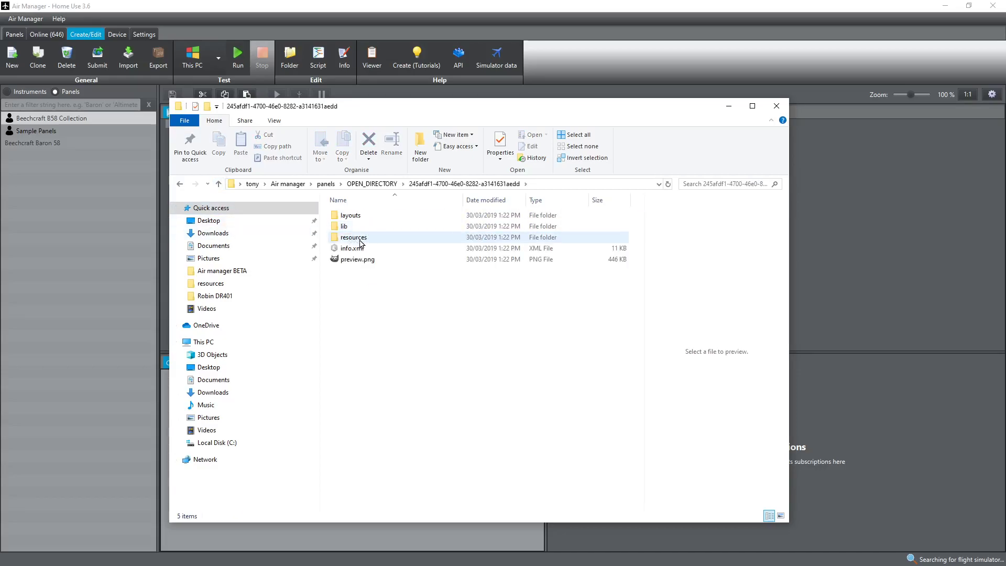
{"action": "double_click", "coordinate": [355, 219]}
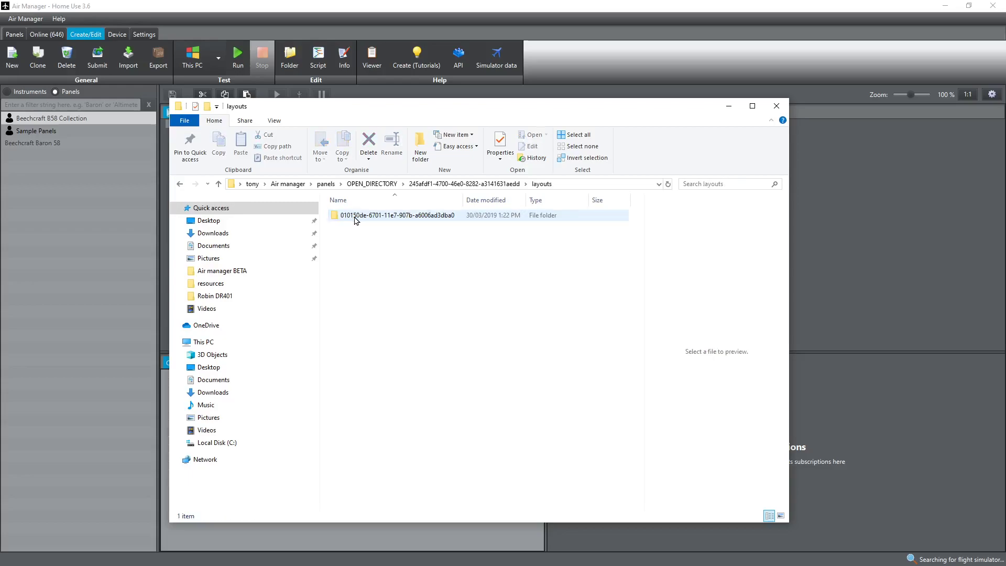
{"action": "left_click", "coordinate": [366, 220]}
{"action": "double_click", "coordinate": [365, 220]}
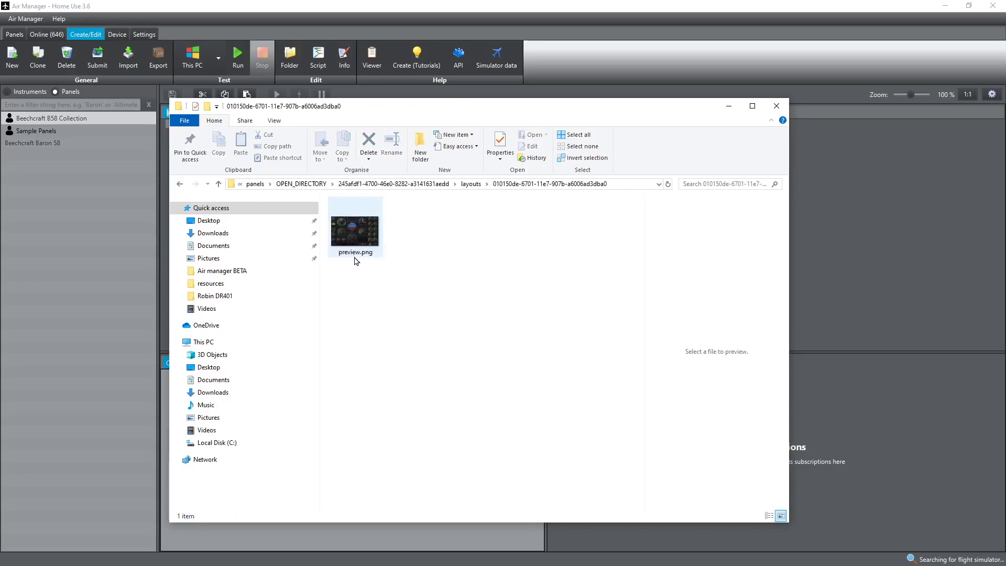
{"action": "left_click", "coordinate": [219, 184]}
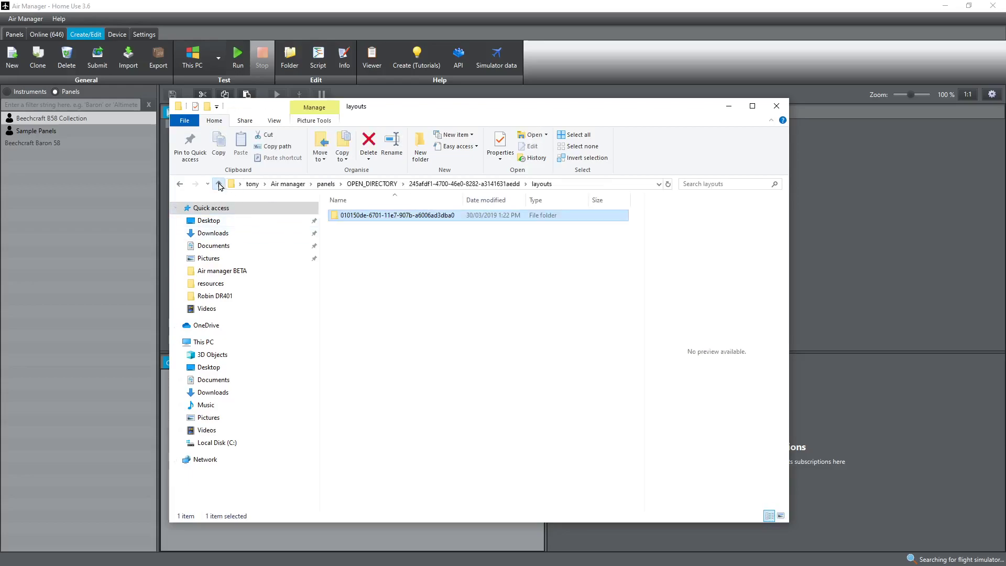
{"action": "left_click", "coordinate": [219, 185]}
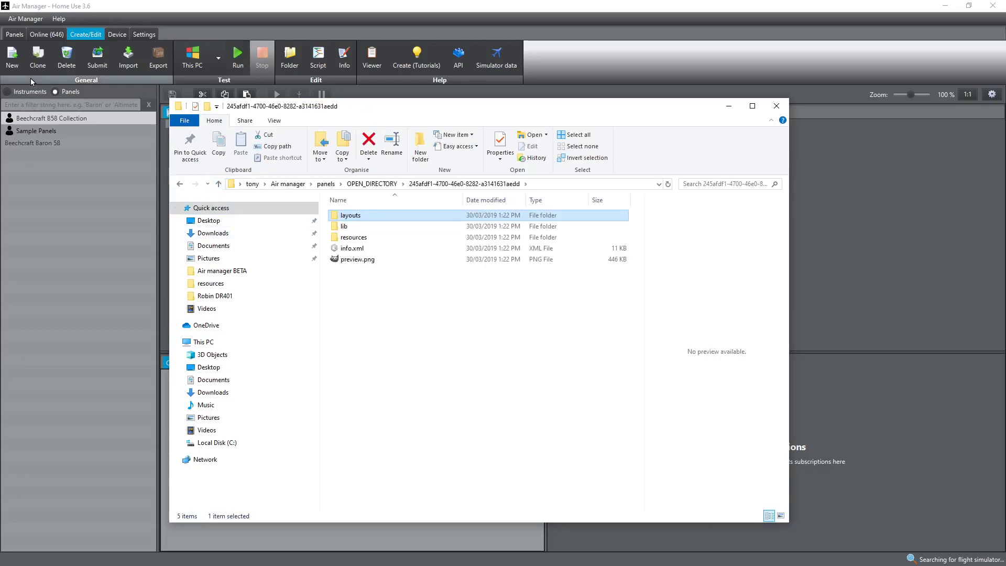
{"action": "left_click", "coordinate": [546, 341]}
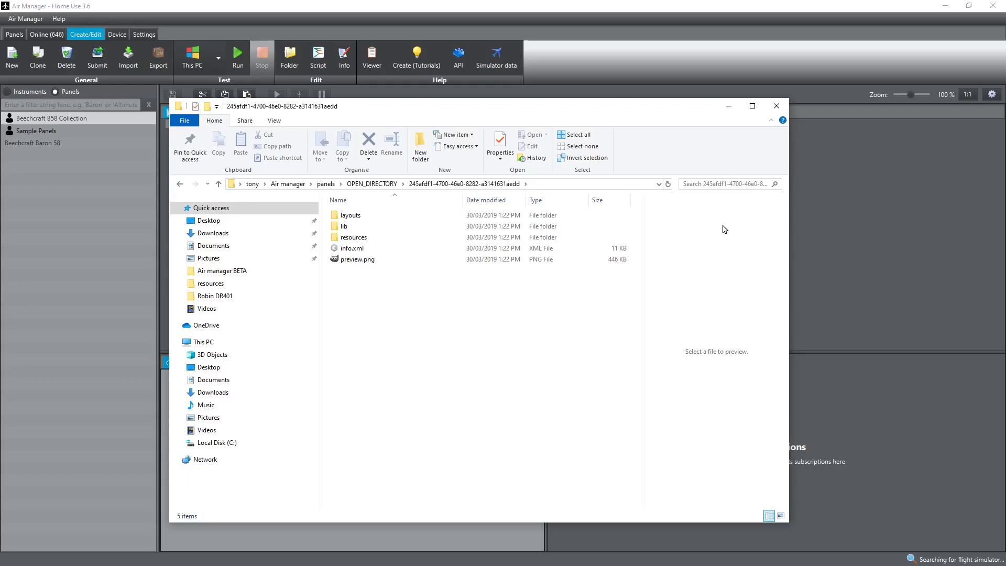
{"action": "left_click", "coordinate": [777, 108]}
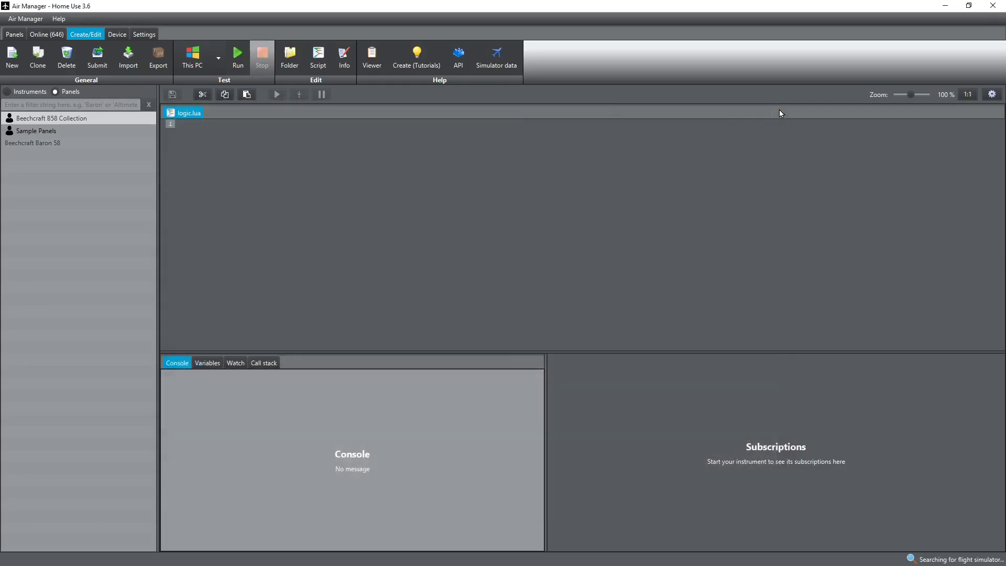